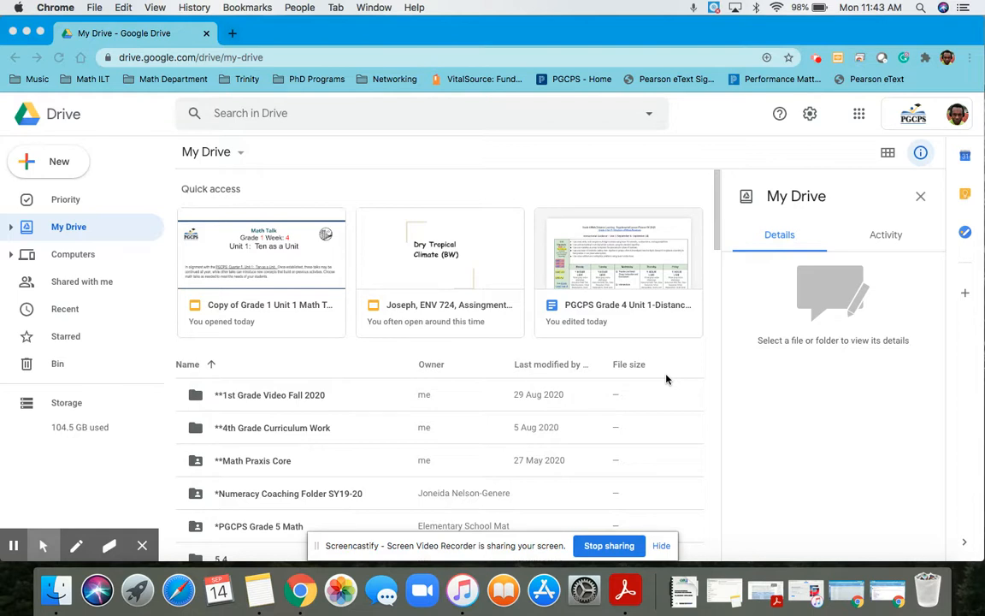
# Search Drive for "Grade 4 PGCPS" and open the PGCPS Grade 4 Unit 1-Distance Learning - Supplemental Lesson Planner document.
pyautogui.click(510, 113)
pyautogui.click(434, 115)
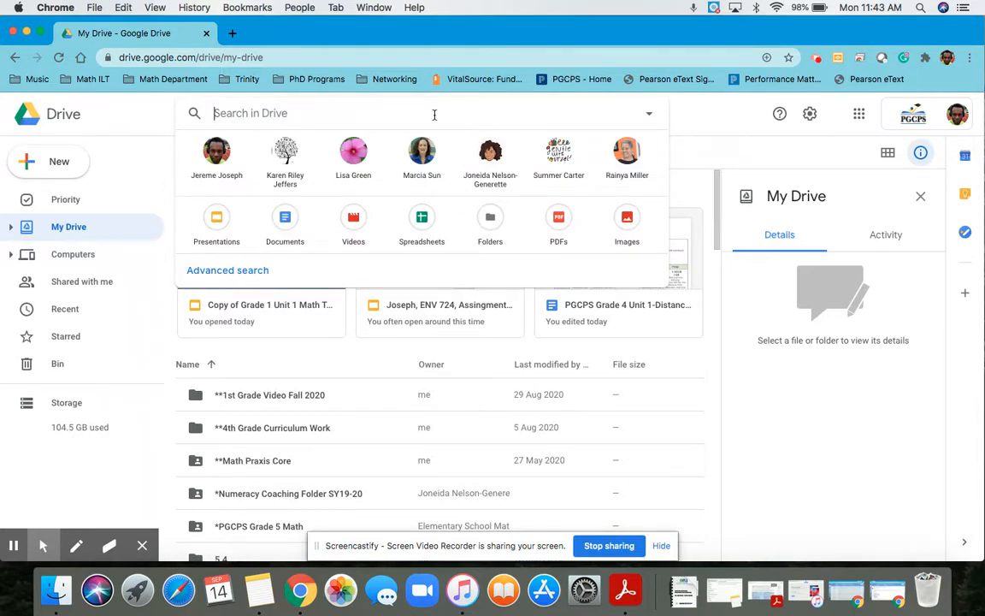
pyautogui.write('Grade ')
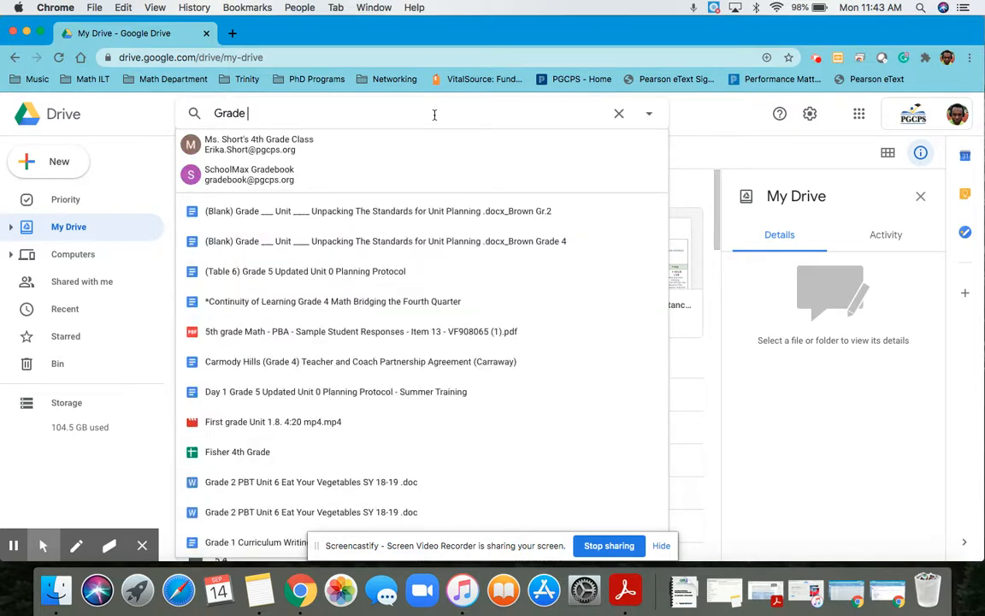
pyautogui.write('4 PGCPS')
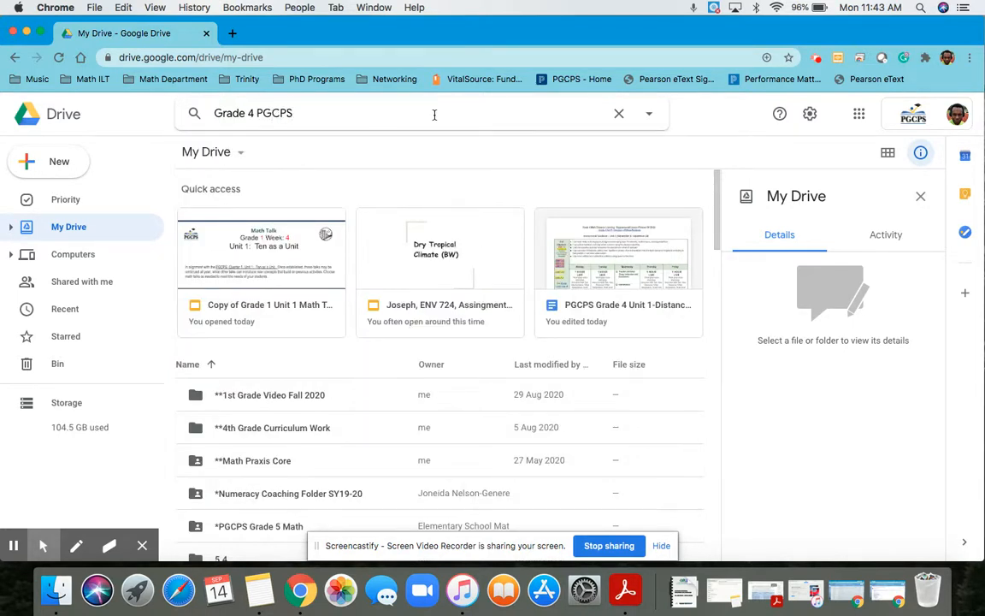
pyautogui.press('Return')
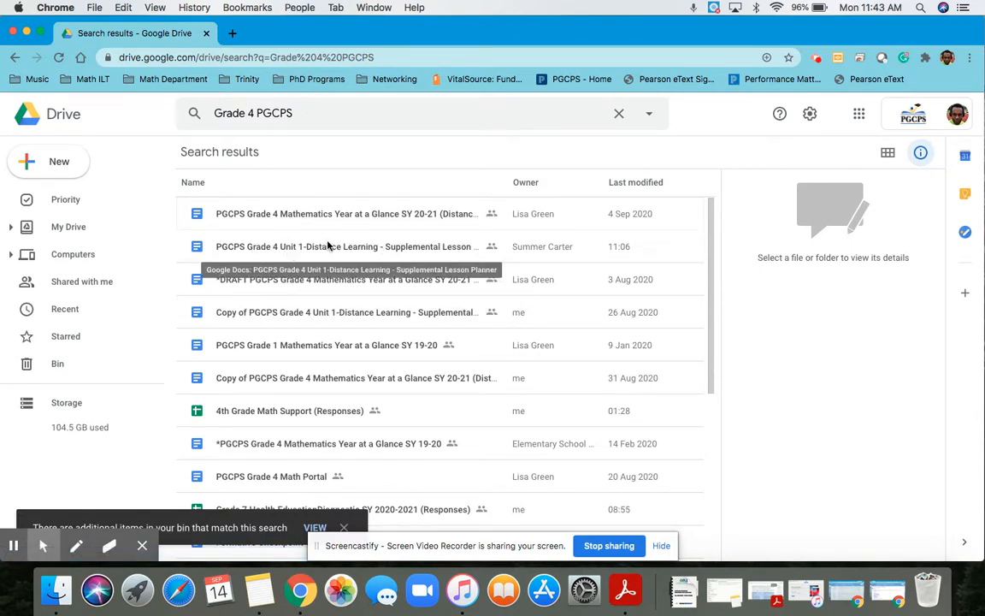
pyautogui.doubleClick(304, 248)
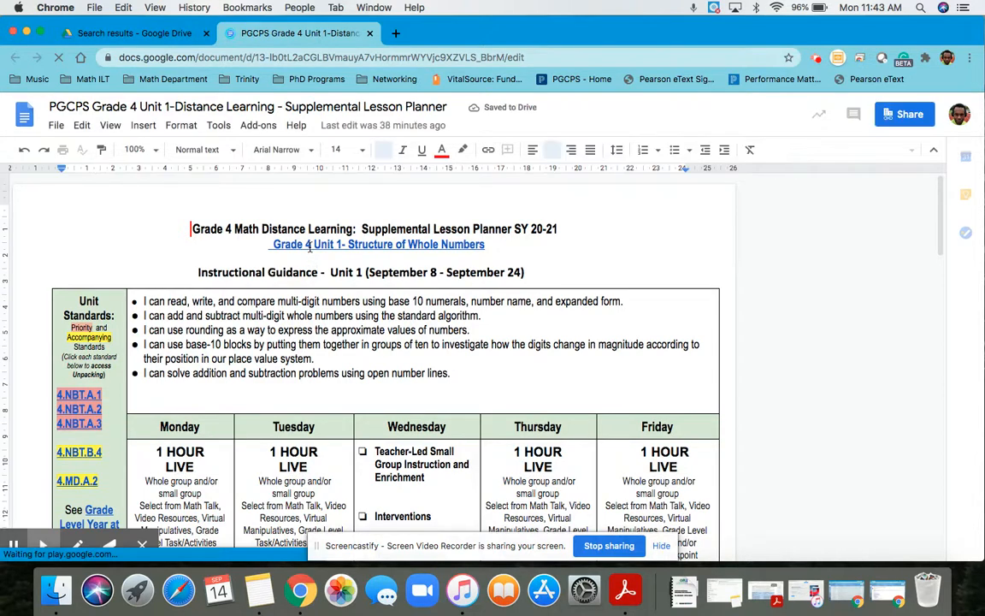
# Follow the 4.1 Digital Math Notebook link under the planner's Curriculum Resources and make a copy of the notebook.
pyautogui.scroll(-3, 310, 247)
pyautogui.click(311, 242)
pyautogui.scroll(-15, 255, 249)
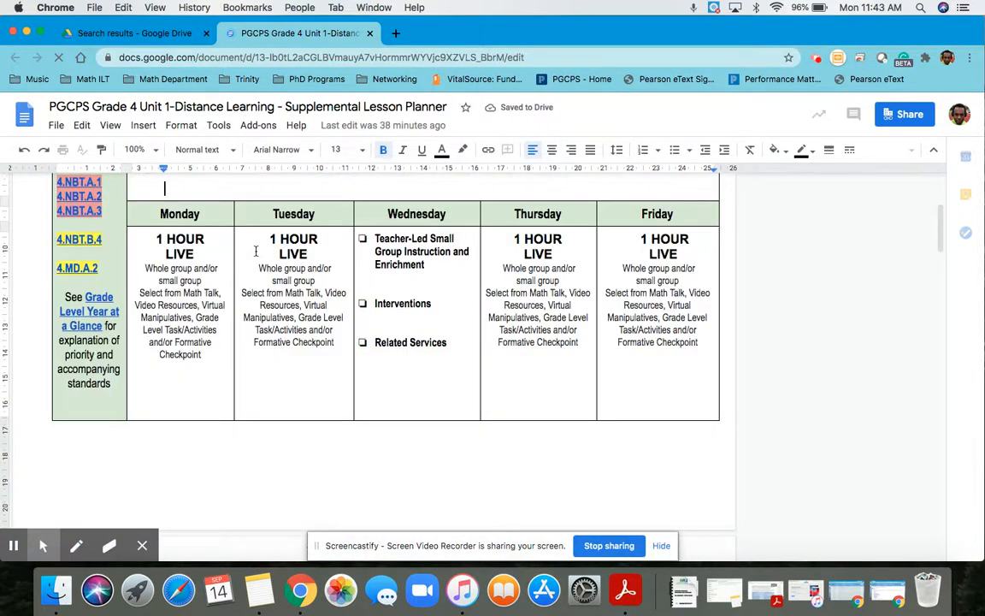
pyautogui.scroll(-5, 255, 249)
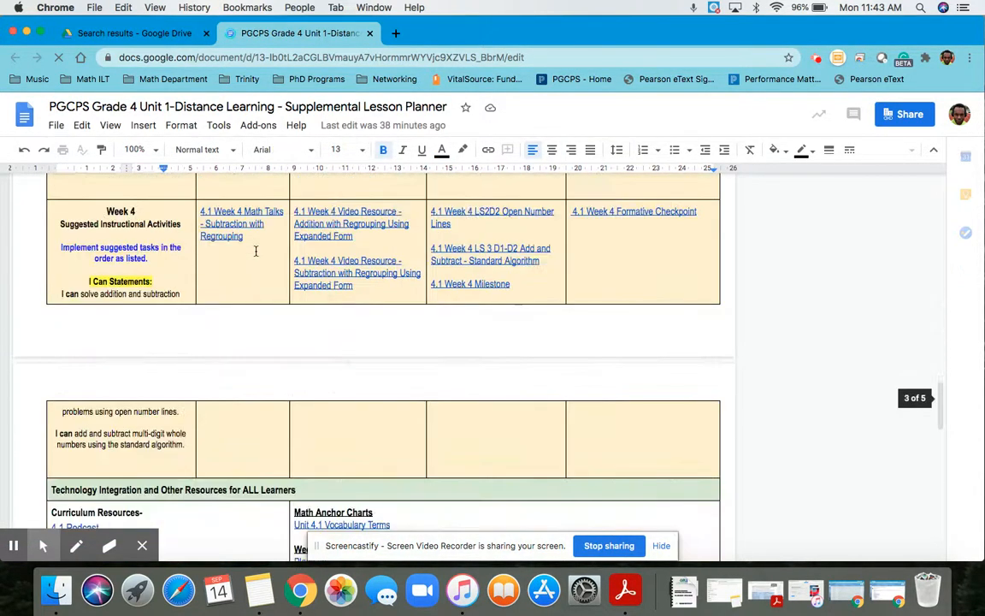
pyautogui.scroll(-8, 222, 350)
pyautogui.scroll(4, 234, 321)
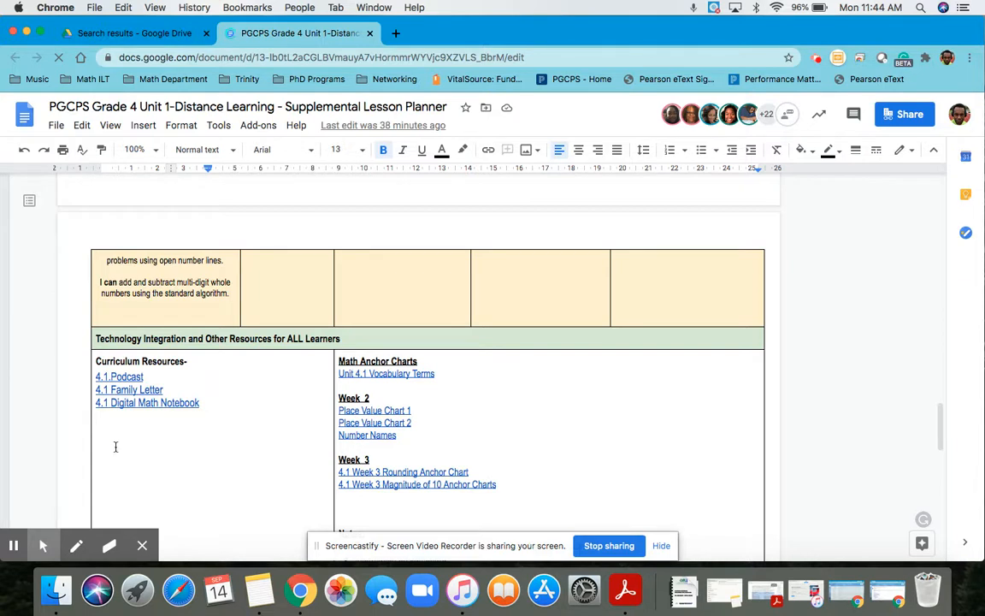
pyautogui.click(178, 402)
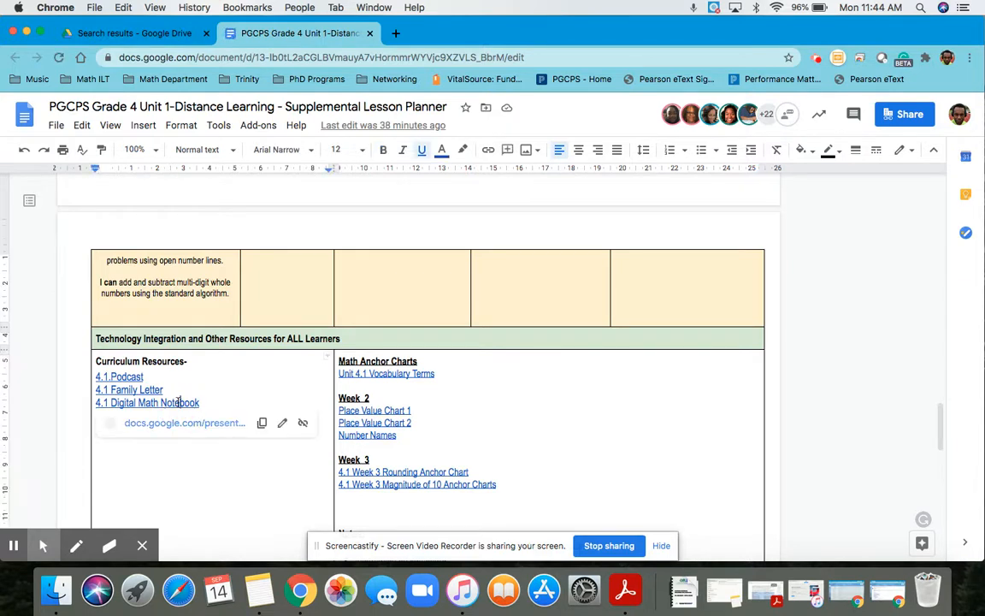
pyautogui.click(209, 424)
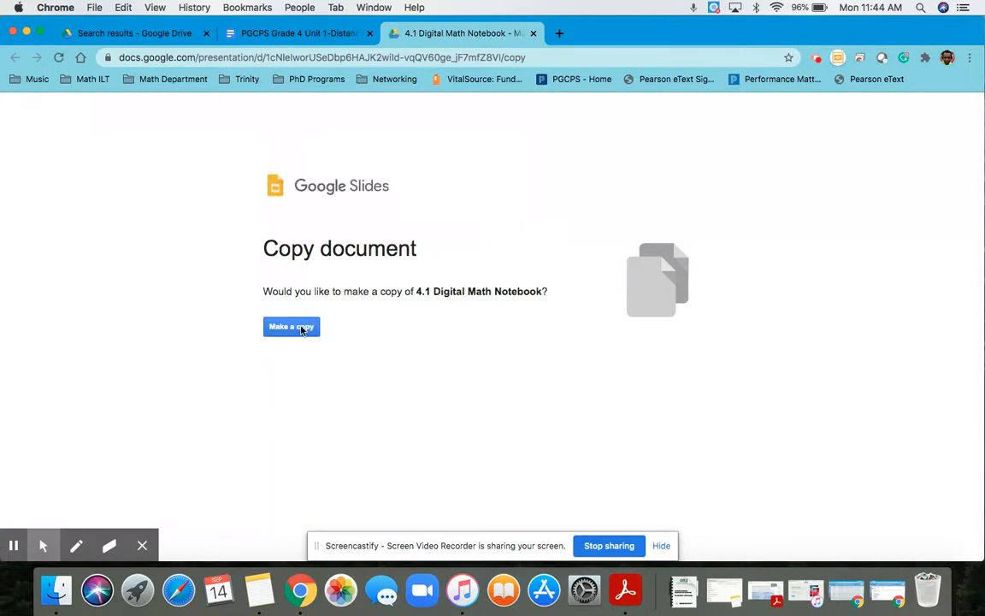
pyautogui.click(299, 334)
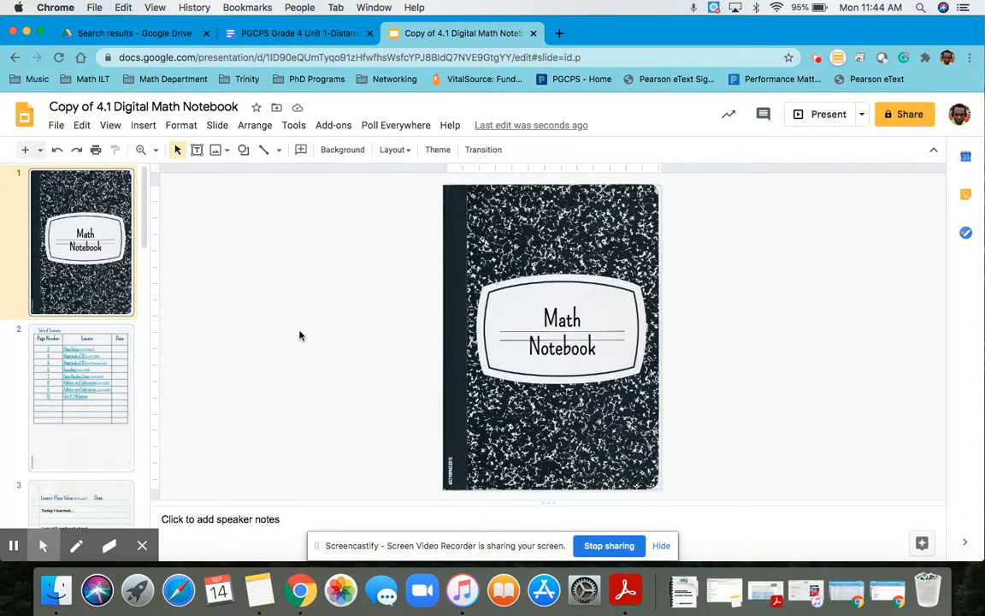
# Open Google Classroom in a new browser tab and show the classwork of the Demonstration Elementary Math Class.
pyautogui.click(557, 34)
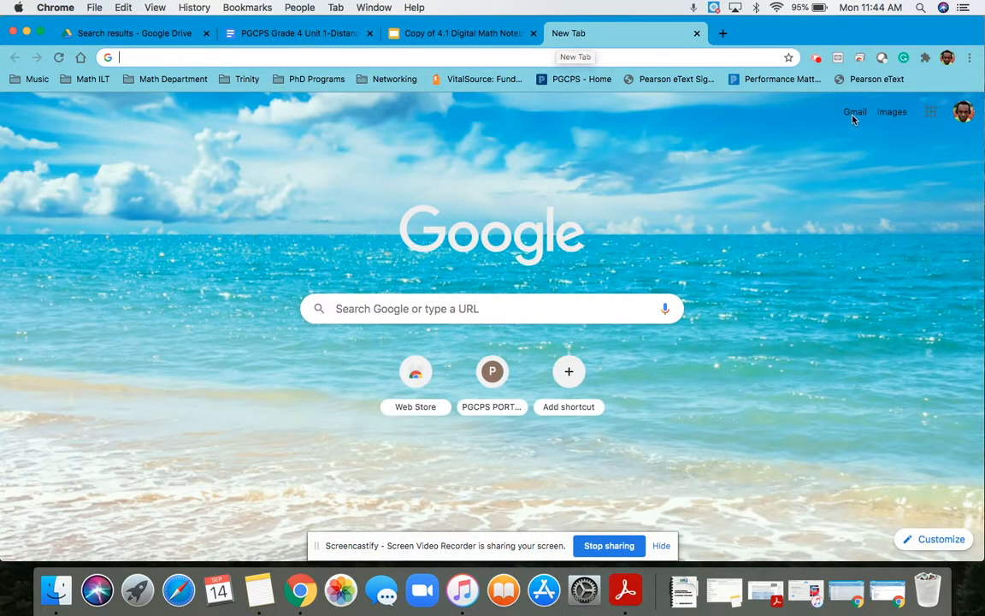
pyautogui.click(931, 112)
pyautogui.scroll(-3, 813, 342)
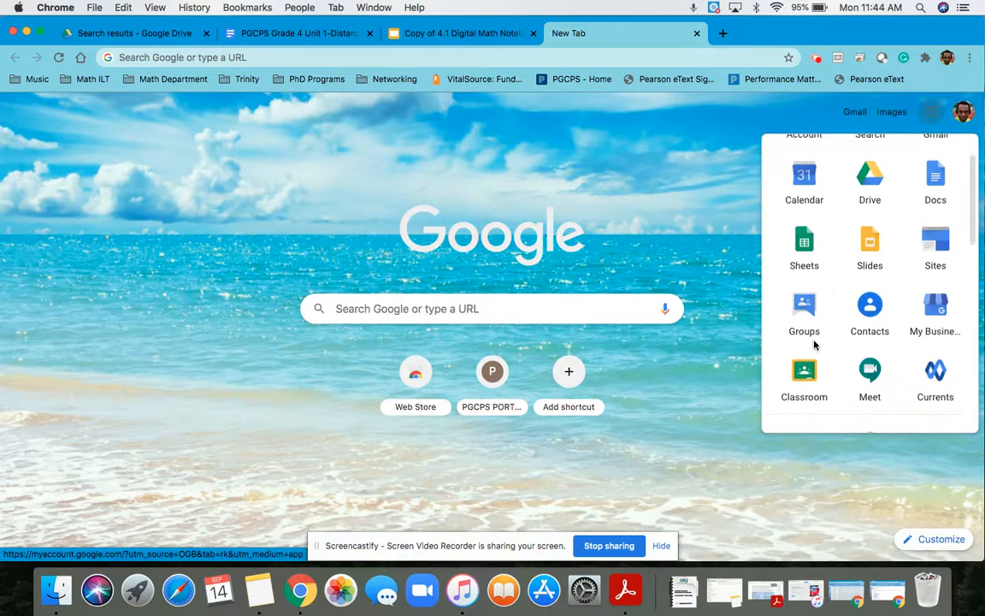
pyautogui.click(804, 326)
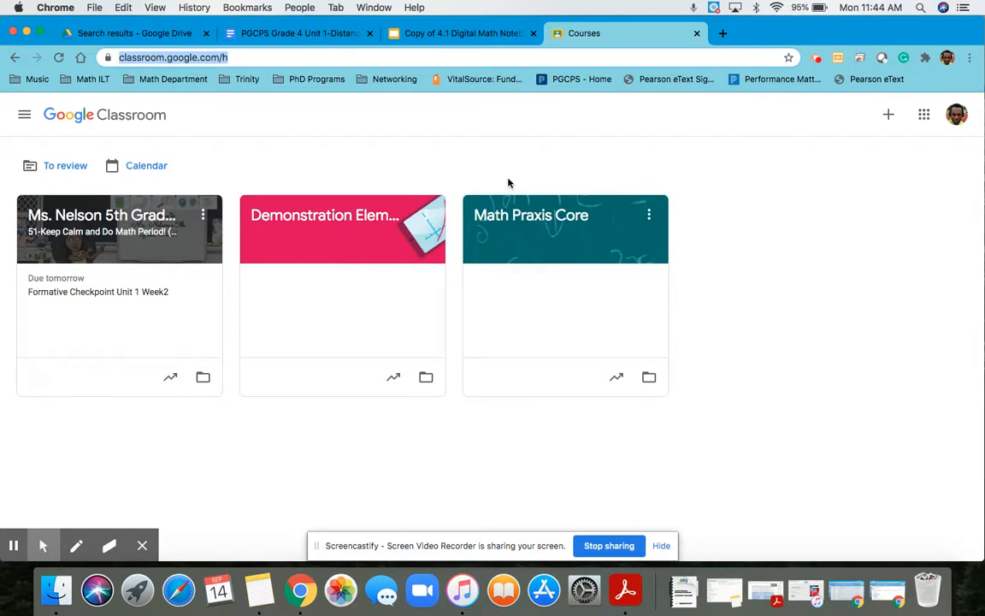
pyautogui.click(327, 215)
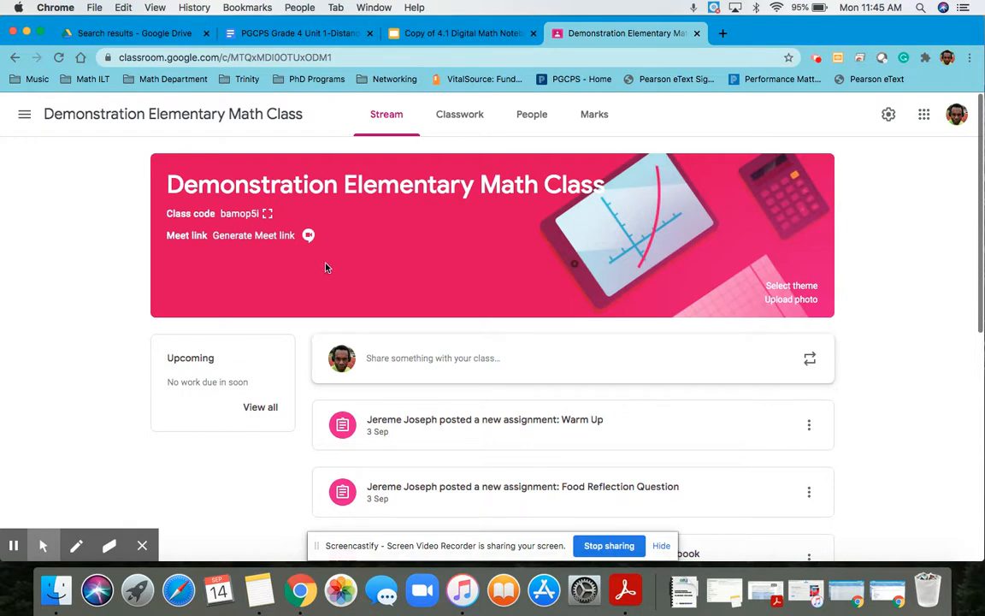
pyautogui.click(466, 119)
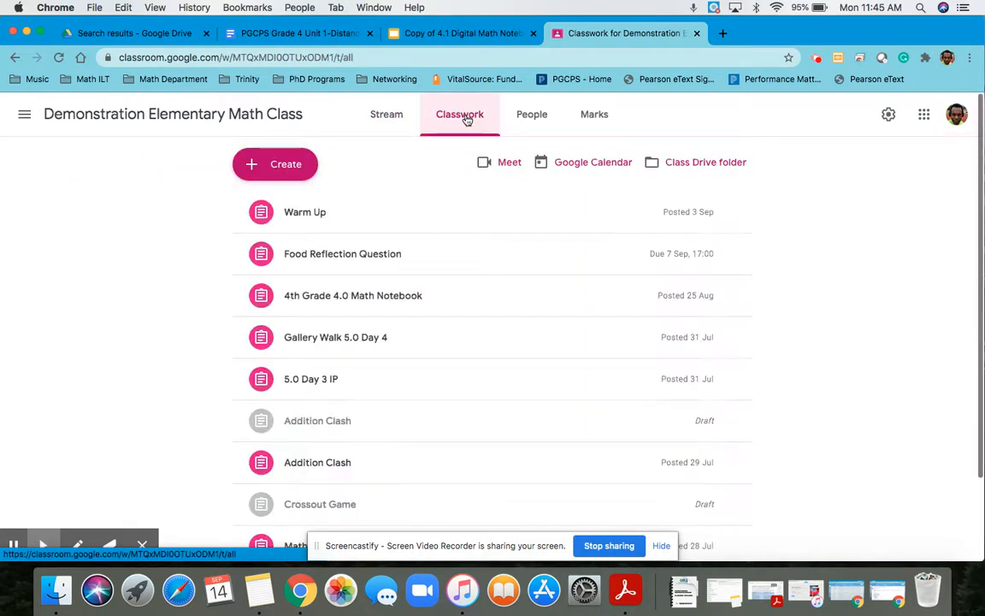
# Create a new assignment titled "4.1 Digital Math Notebook".
pyautogui.click(291, 165)
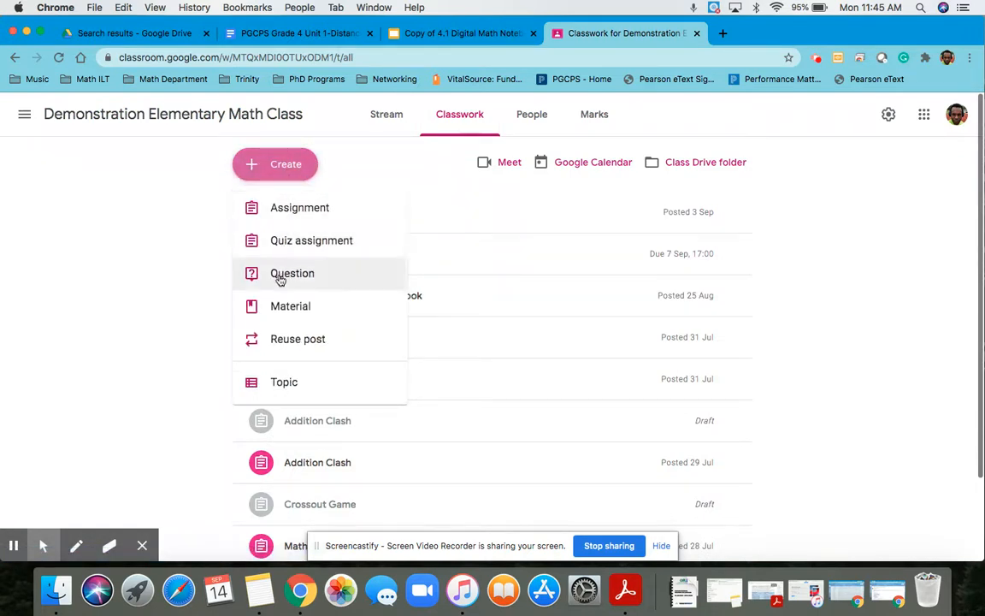
pyautogui.click(299, 212)
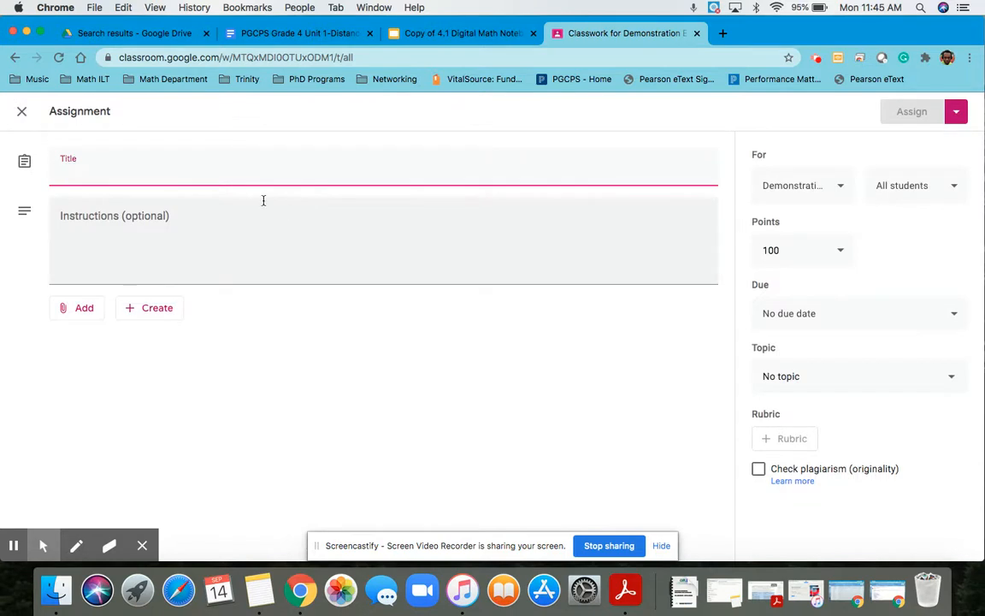
pyautogui.write('$')
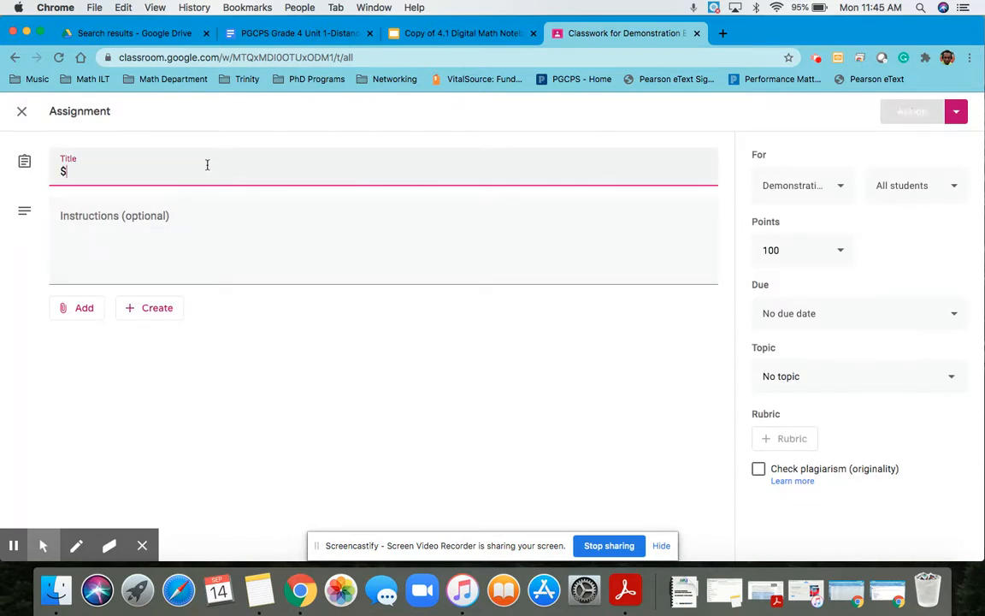
pyautogui.press('BackSpace')
pyautogui.write('4.1 ')
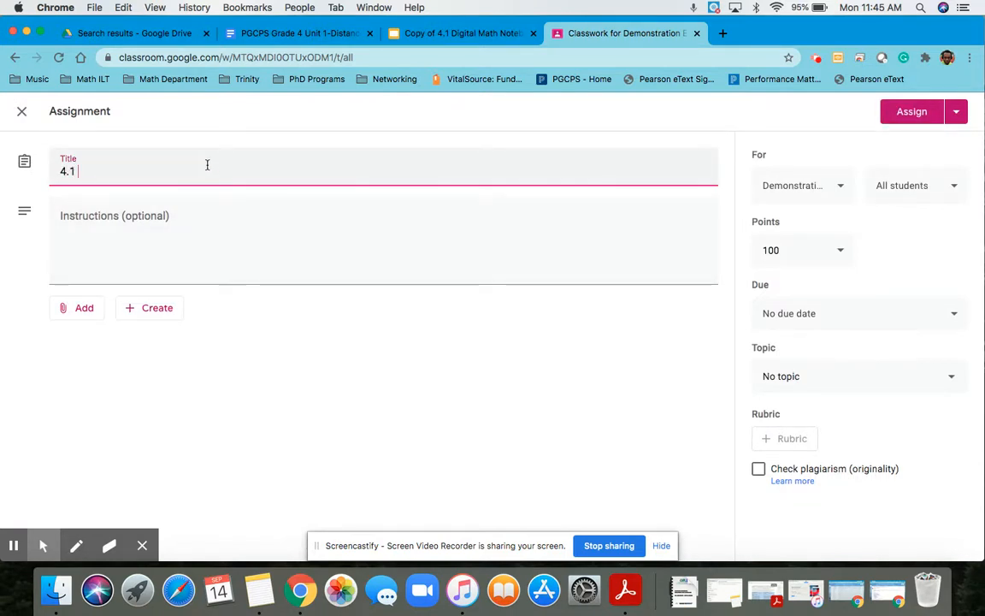
pyautogui.write('Digis')
pyautogui.write('al Math No')
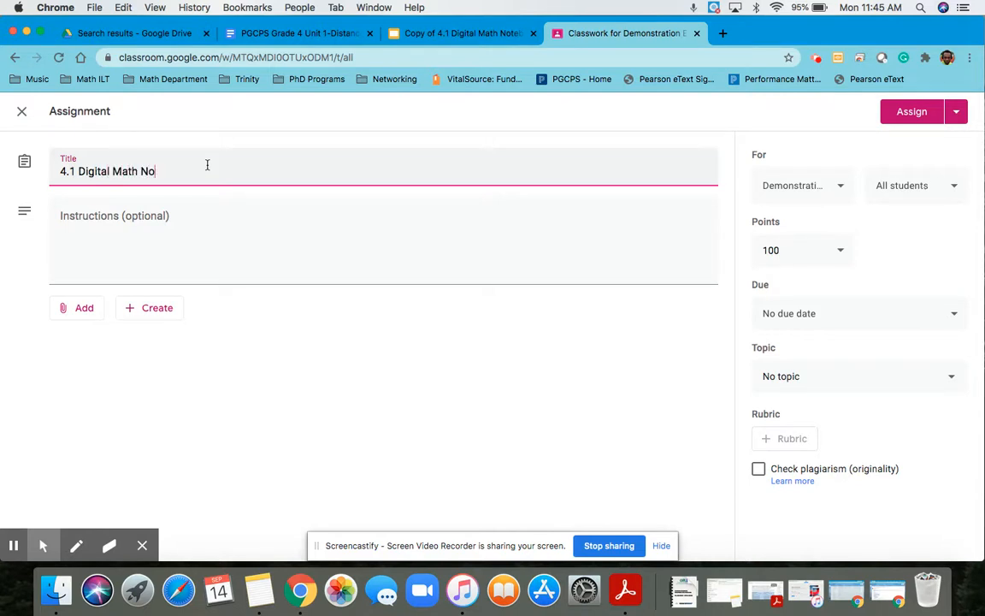
pyautogui.write('tebook')
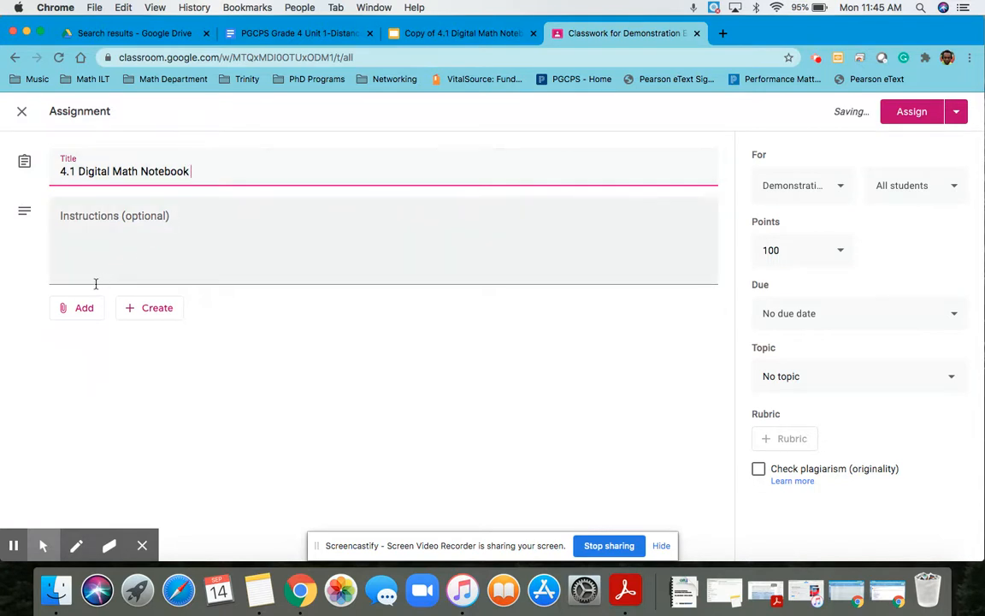
# Attach Copy of 4.1 Digital Math Notebook from Google Drive to the assignment and set it to make a copy for each student.
pyautogui.click(85, 309)
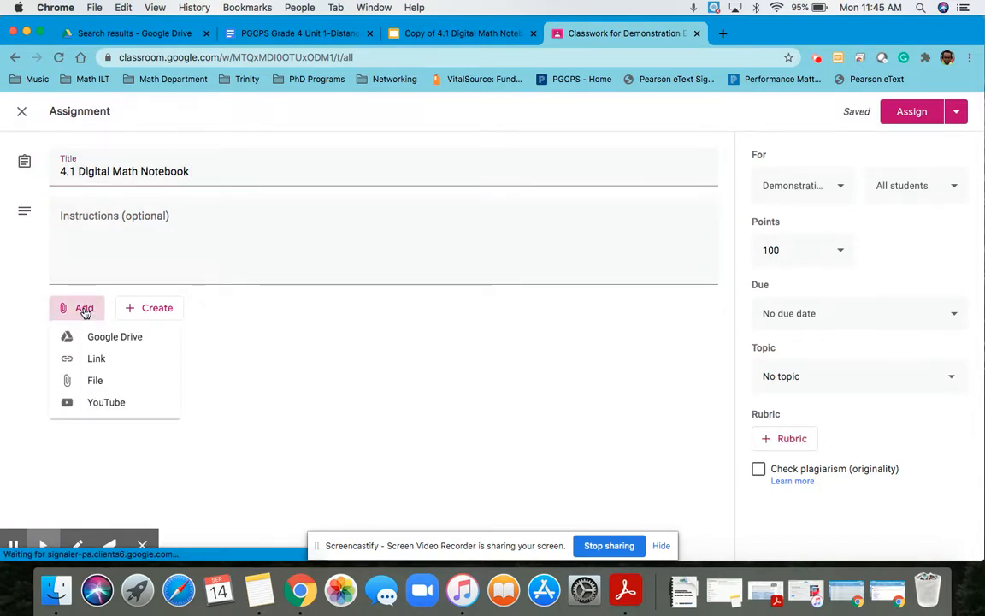
pyautogui.click(119, 337)
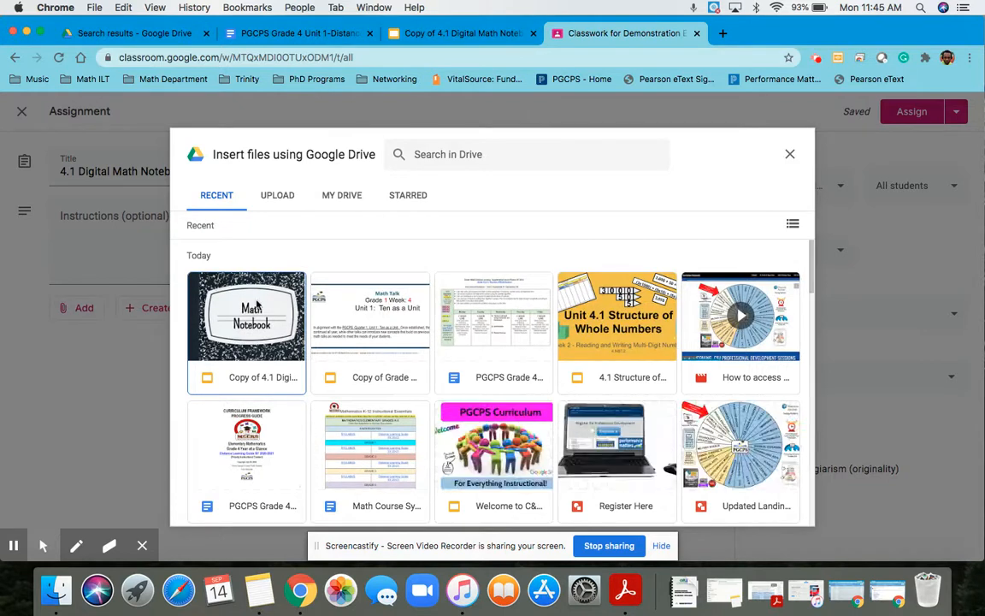
pyautogui.click(254, 321)
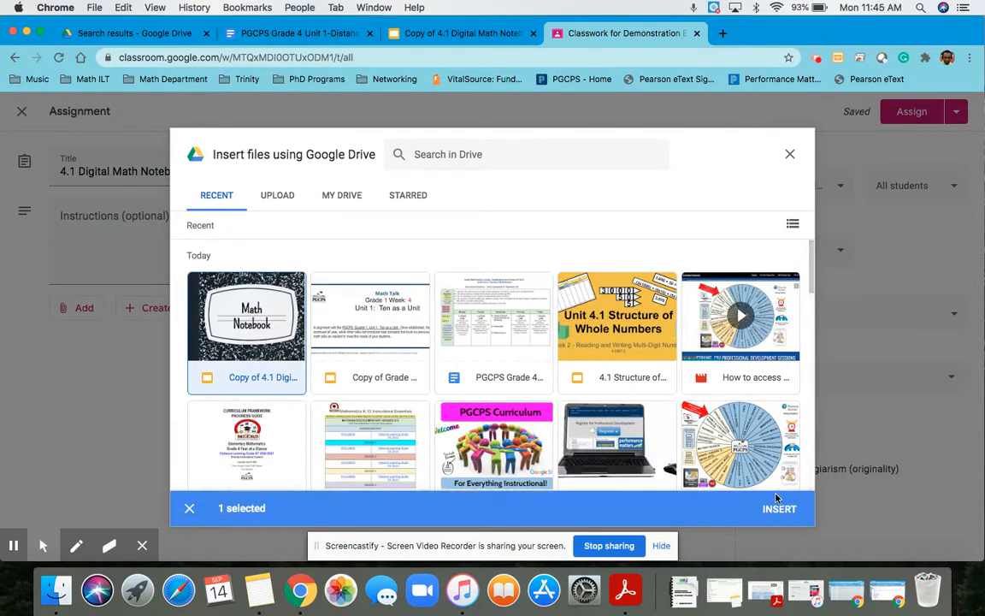
pyautogui.click(775, 508)
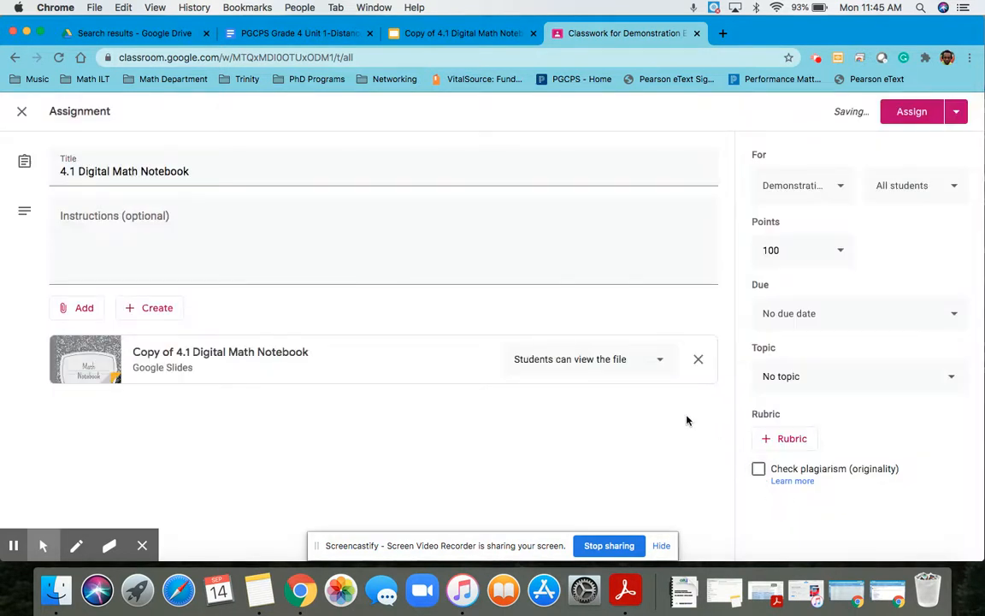
pyautogui.click(650, 368)
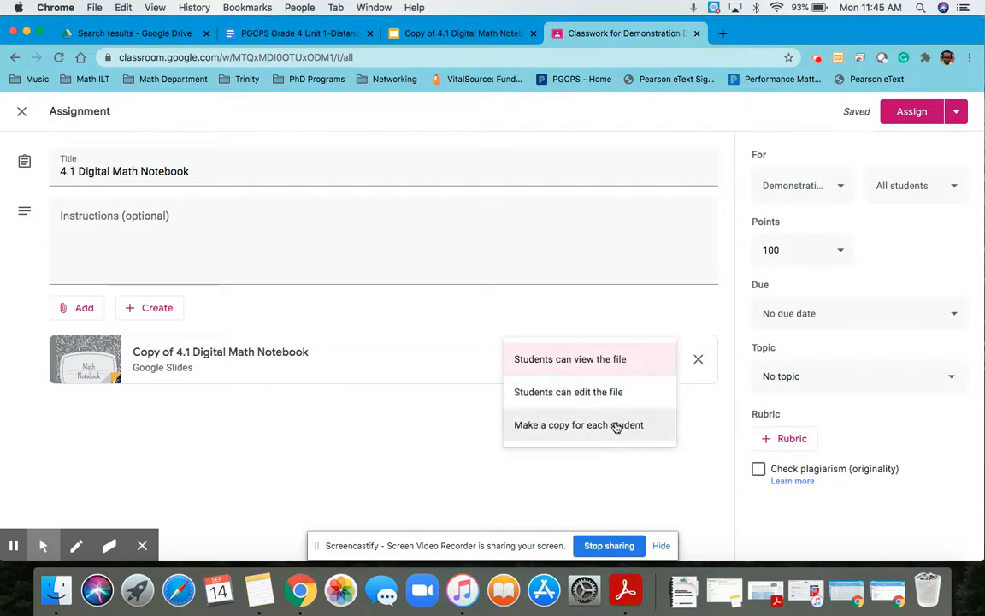
pyautogui.click(616, 425)
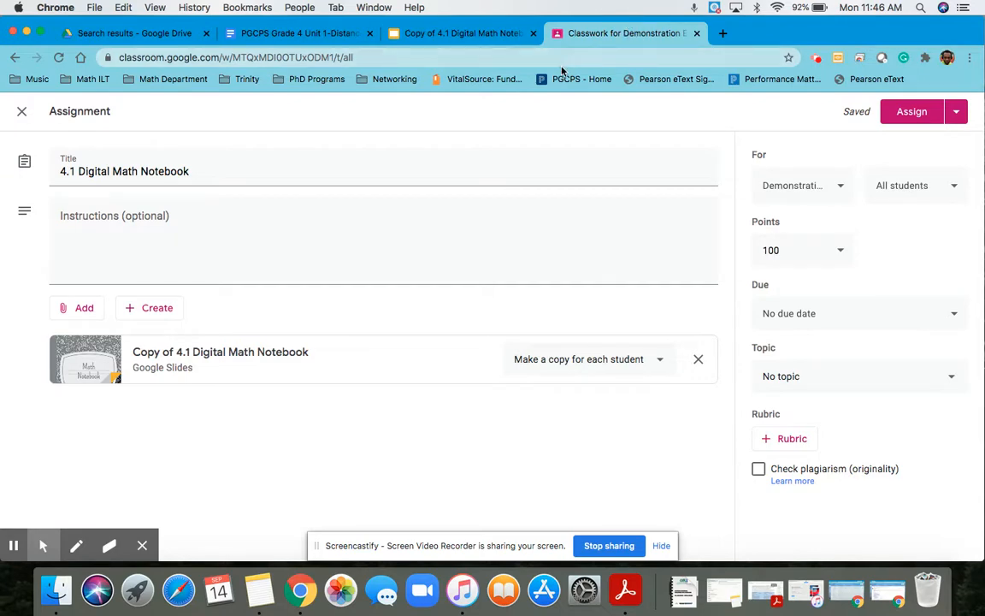
# Switch back to Google Drive and open the Classroom folder in My Drive.
pyautogui.click(454, 36)
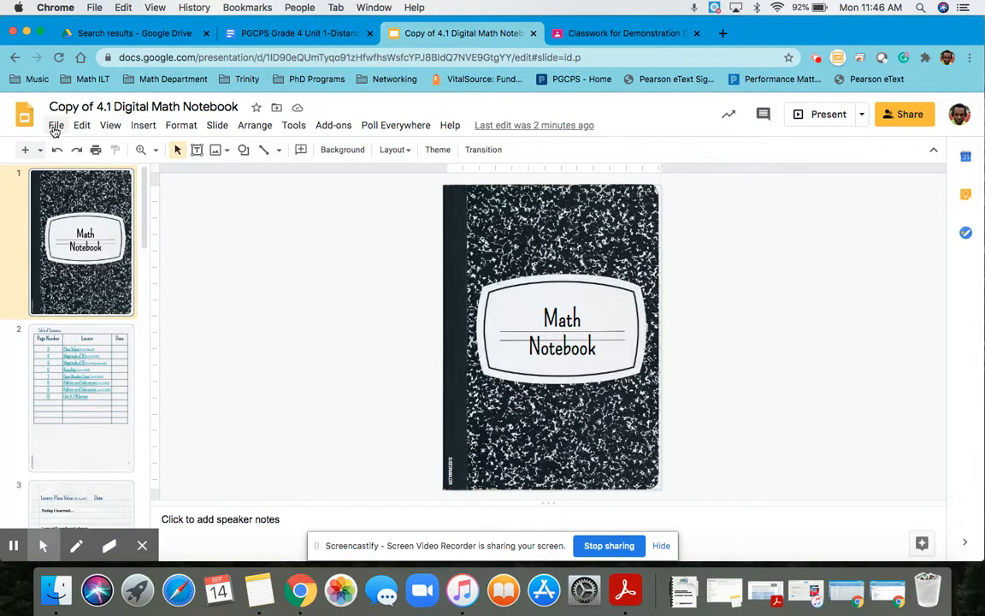
pyautogui.click(164, 36)
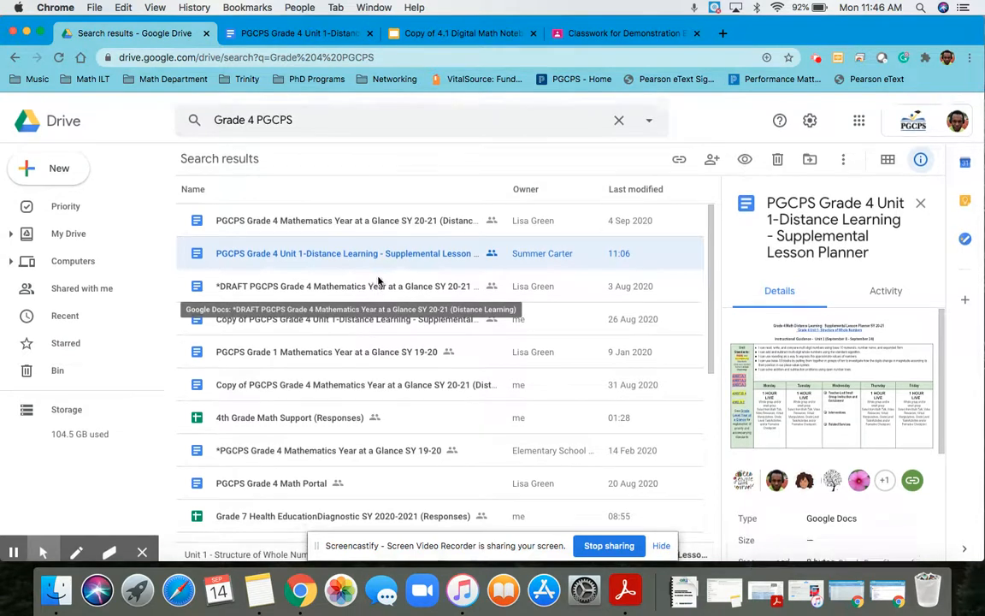
pyautogui.click(61, 163)
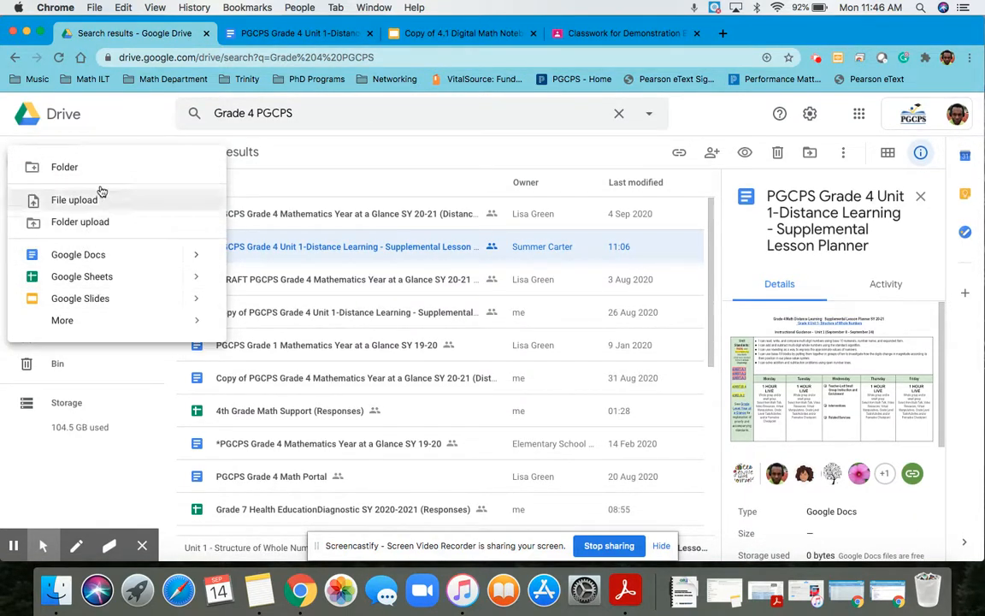
pyautogui.click(92, 121)
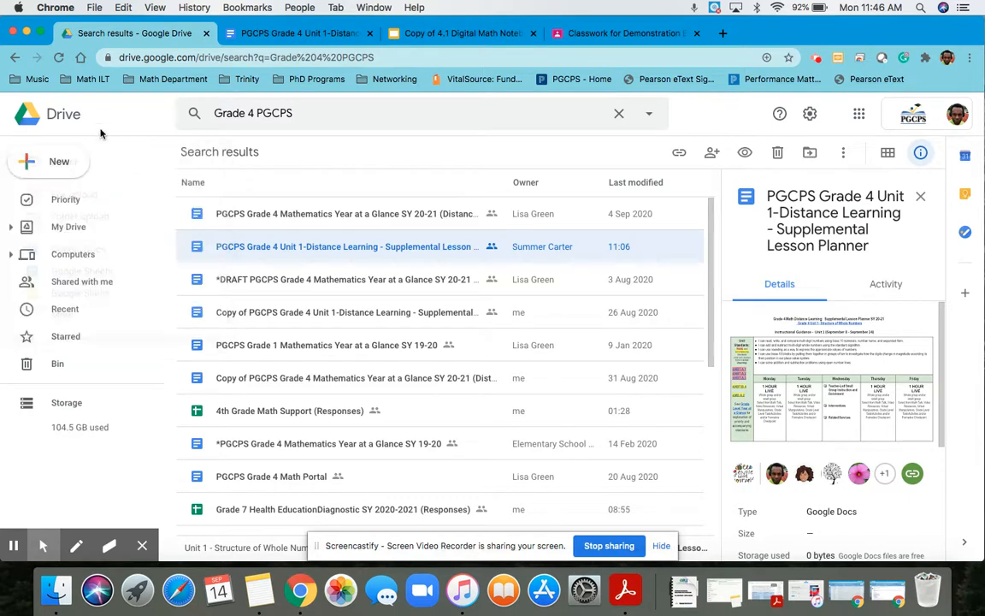
pyautogui.click(63, 228)
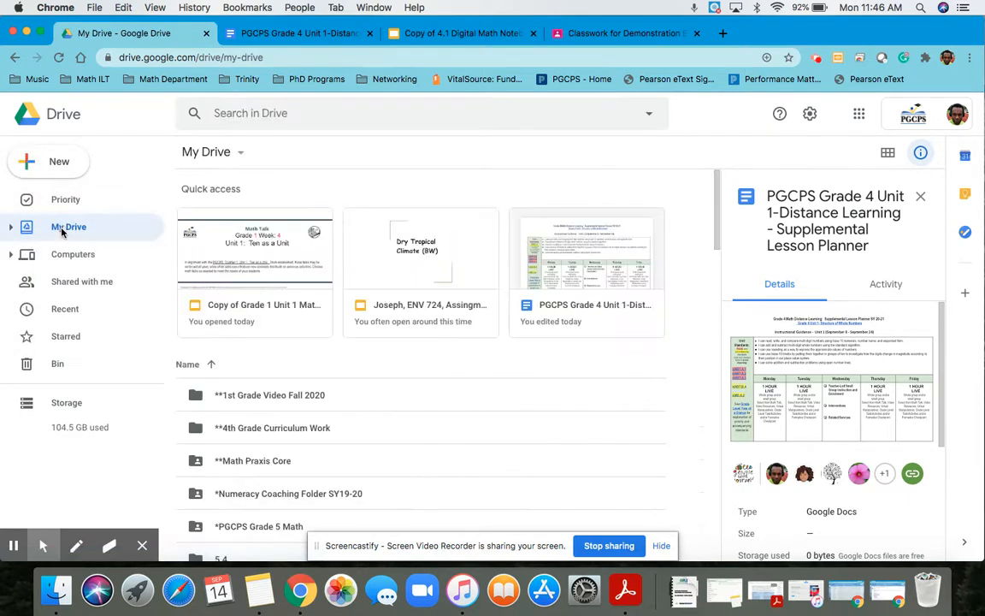
pyautogui.scroll(-10, 255, 463)
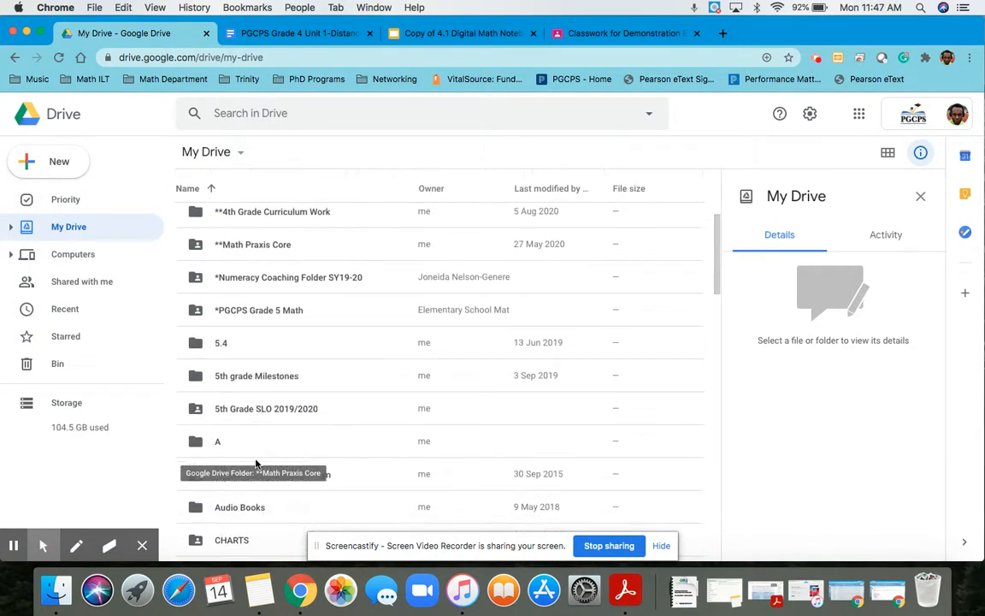
pyautogui.doubleClick(252, 451)
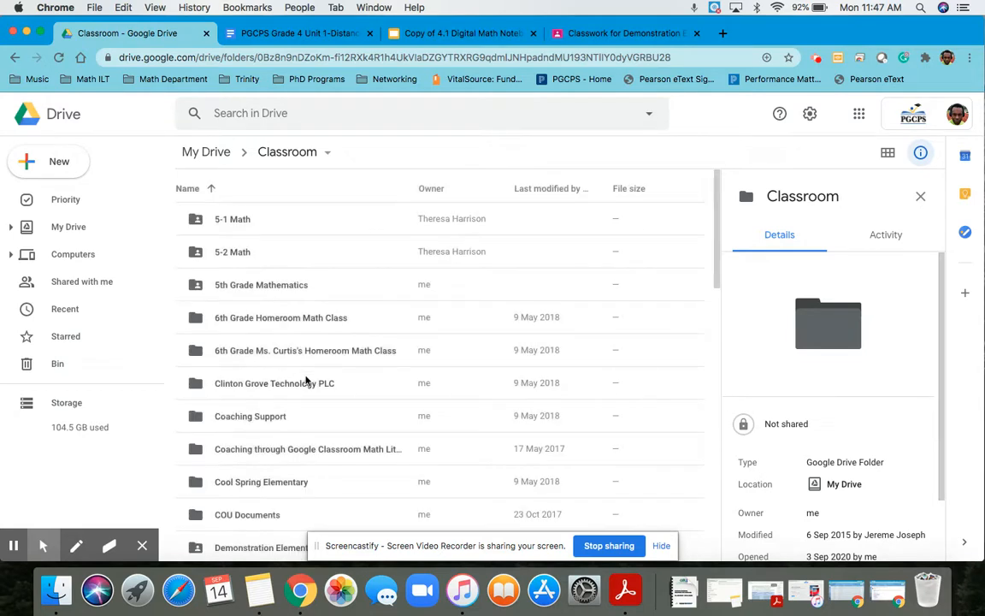
# Create a folder named "4.1 Digital Math Notebook" inside the Demonstration Elementary Math Class folder and open it.
pyautogui.scroll(-3, 283, 453)
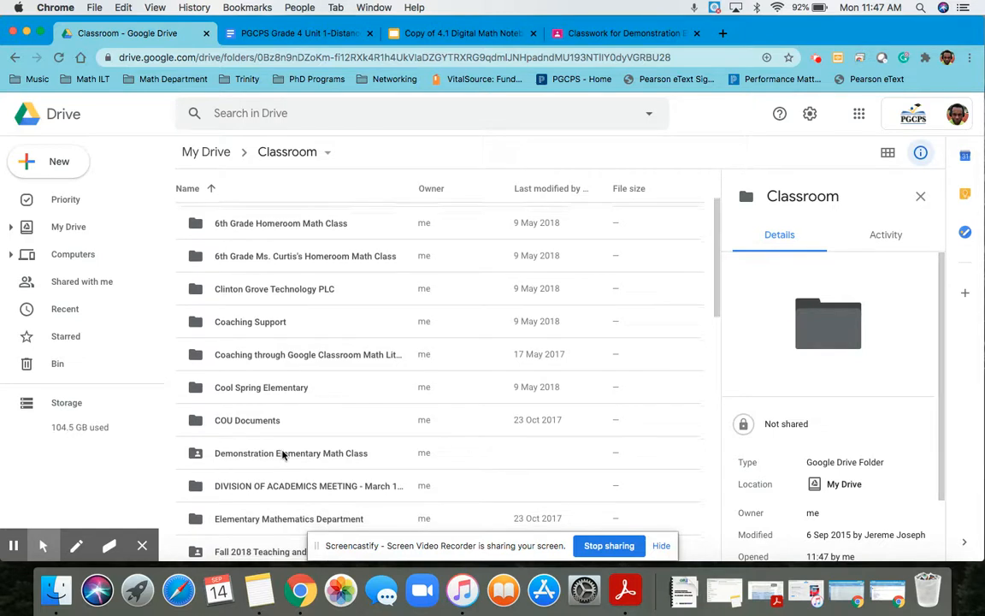
pyautogui.doubleClick(283, 454)
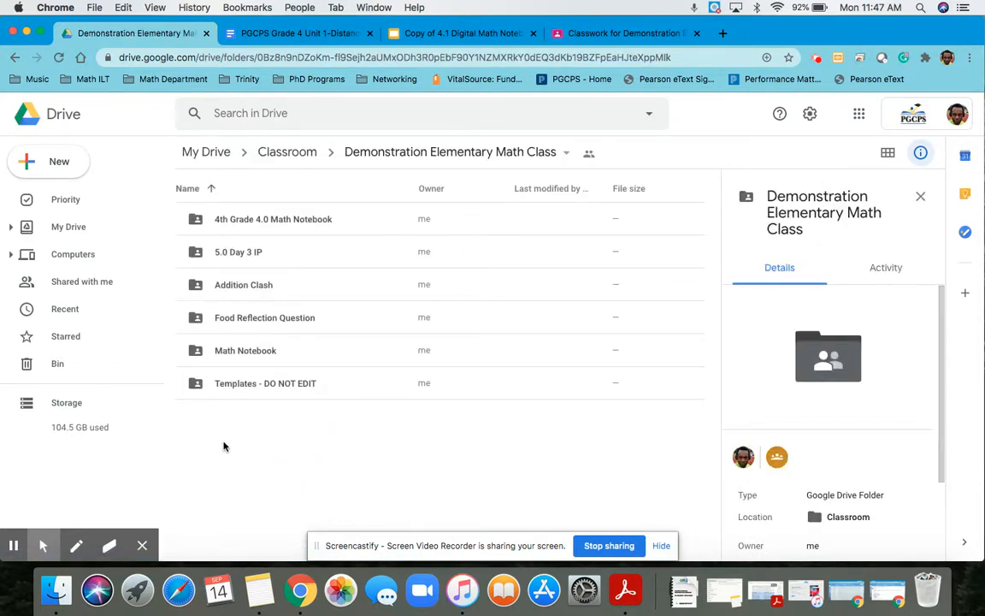
pyautogui.click(82, 166)
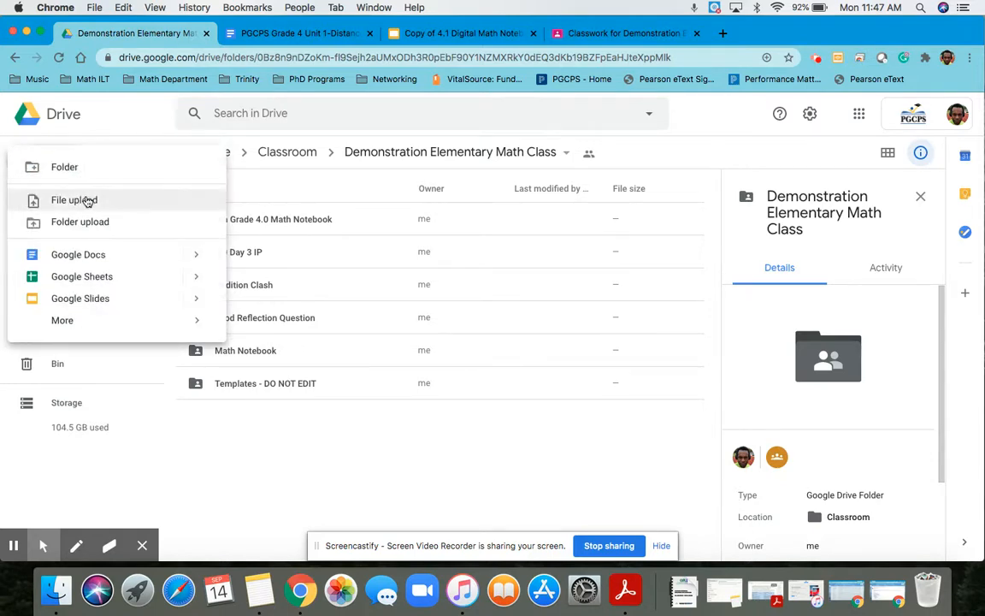
pyautogui.click(82, 171)
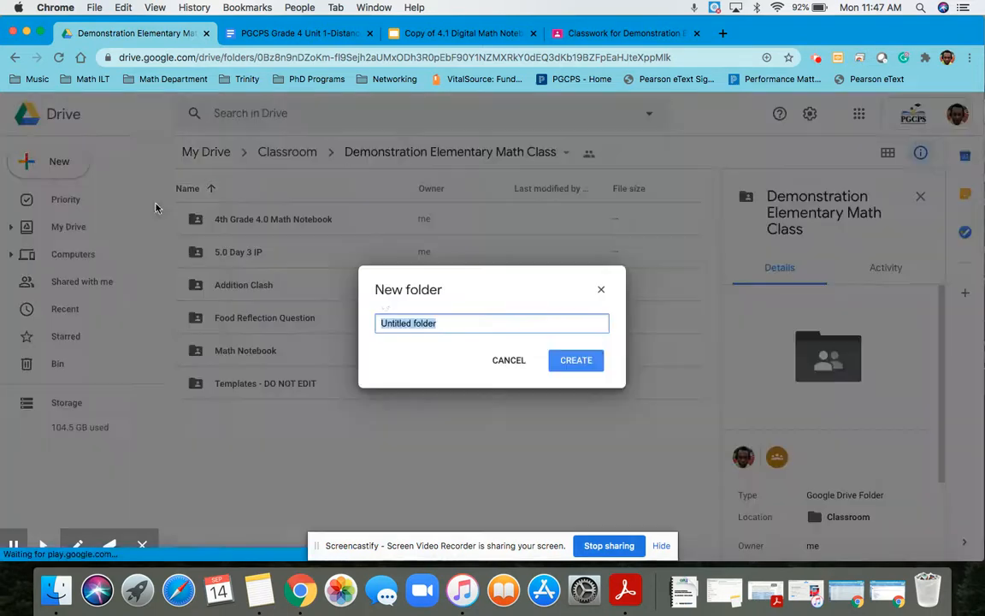
pyautogui.write('4.1 Digital Math Notbook')
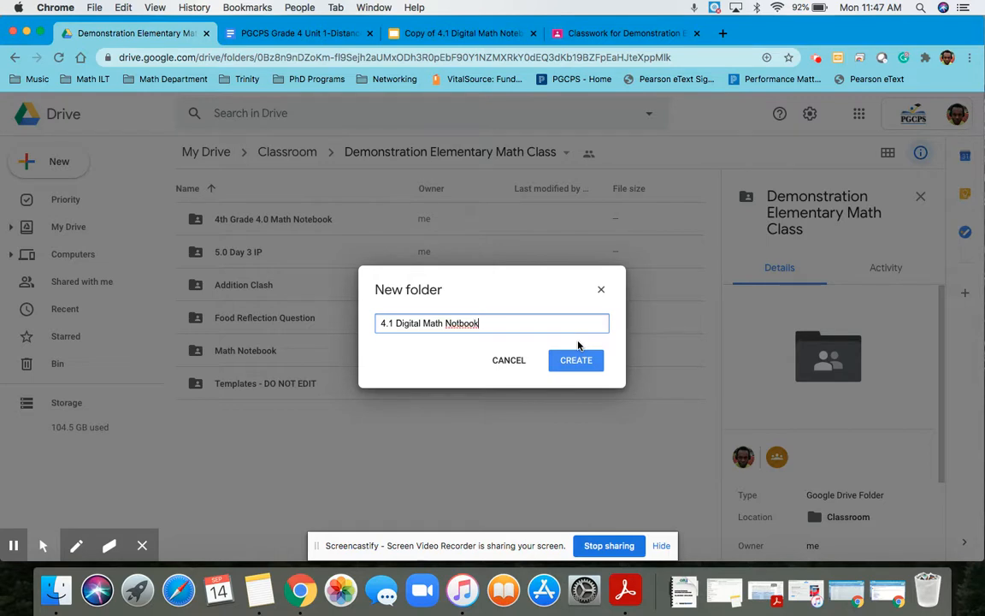
pyautogui.scroll(5, 586, 345)
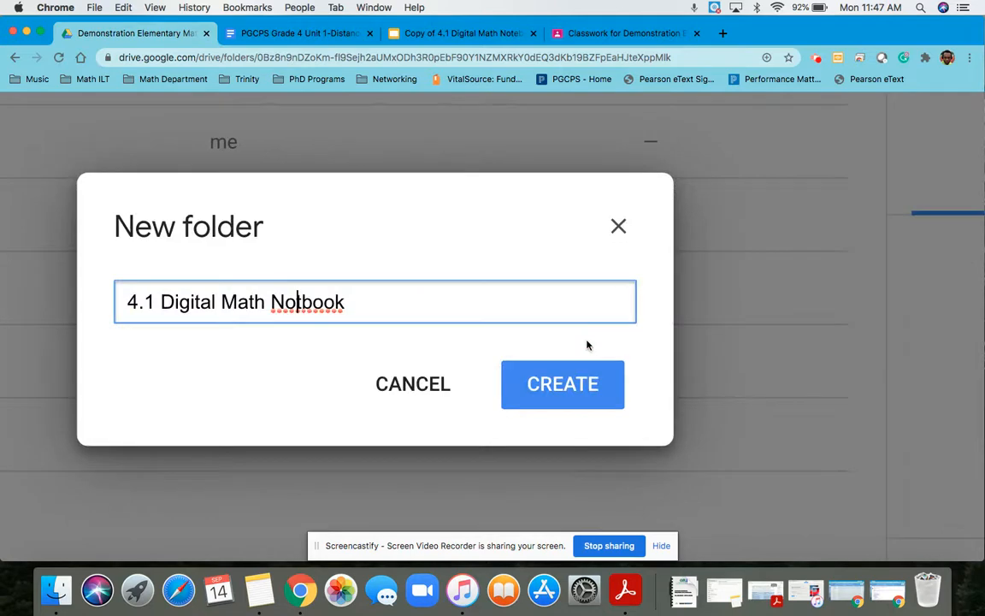
pyautogui.write('e')
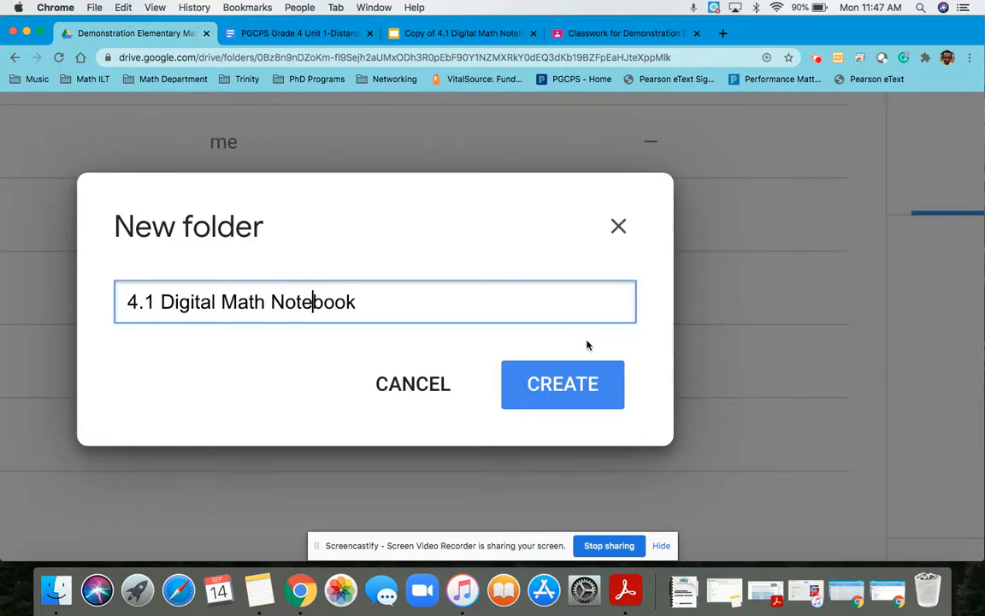
pyautogui.scroll(-5, 587, 345)
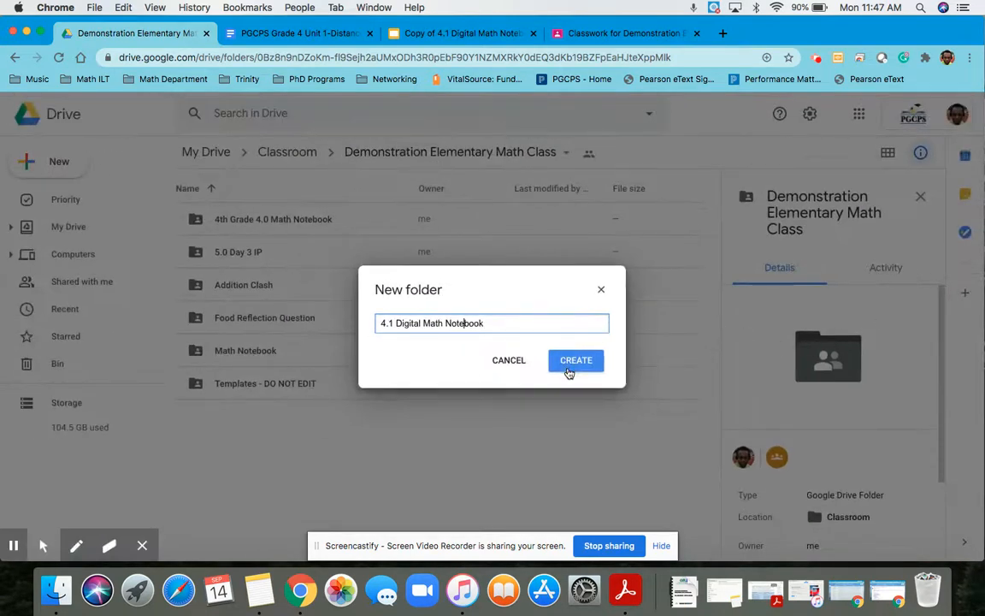
pyautogui.click(569, 366)
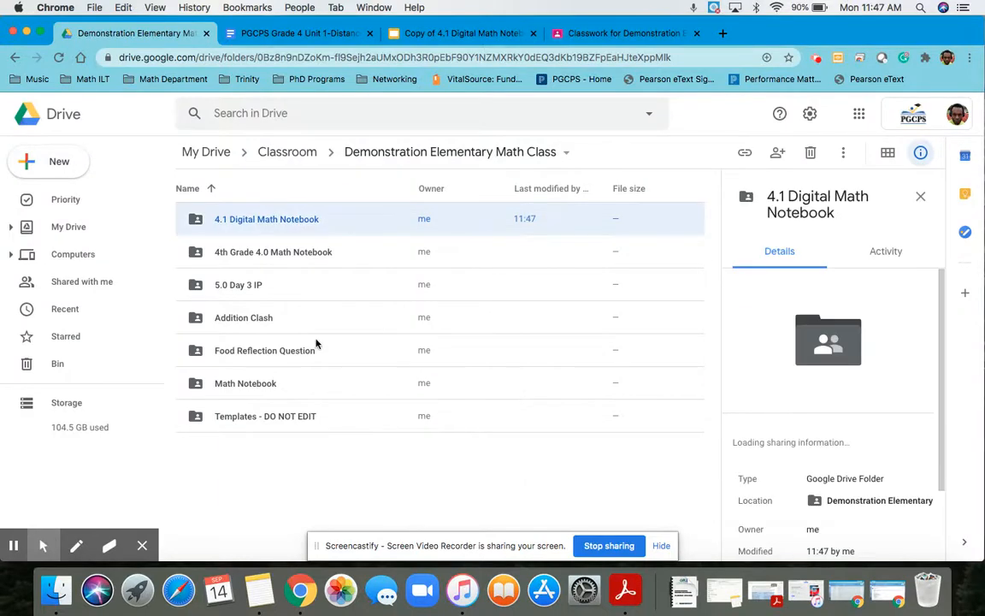
pyautogui.doubleClick(247, 220)
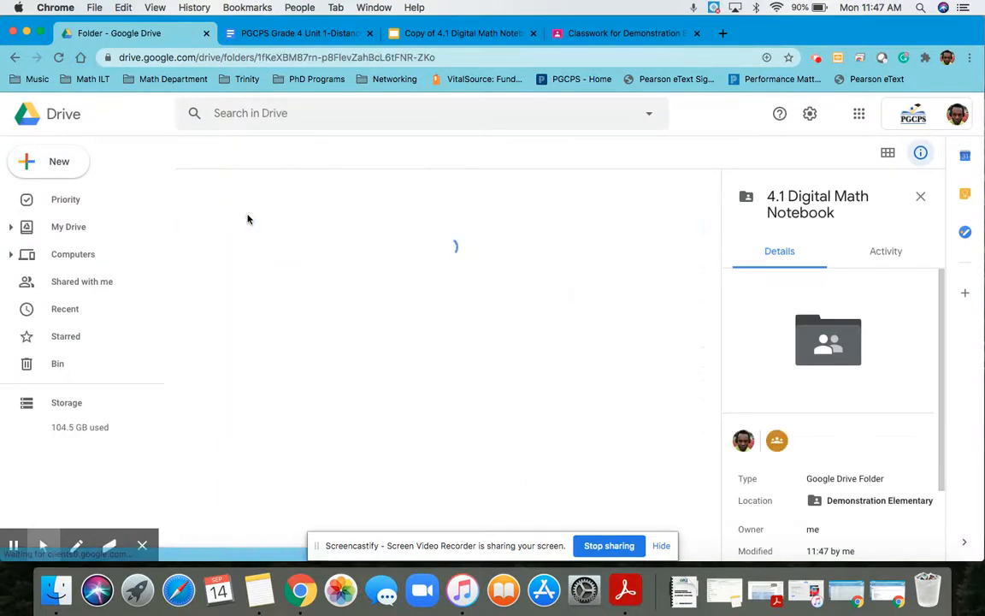
# In Copy of 4.1 Digital Math Notebook, start copying the entire presentation, naming it with a student's first name in parentheses before "4.1 Digital Math Notebook".
pyautogui.click(471, 36)
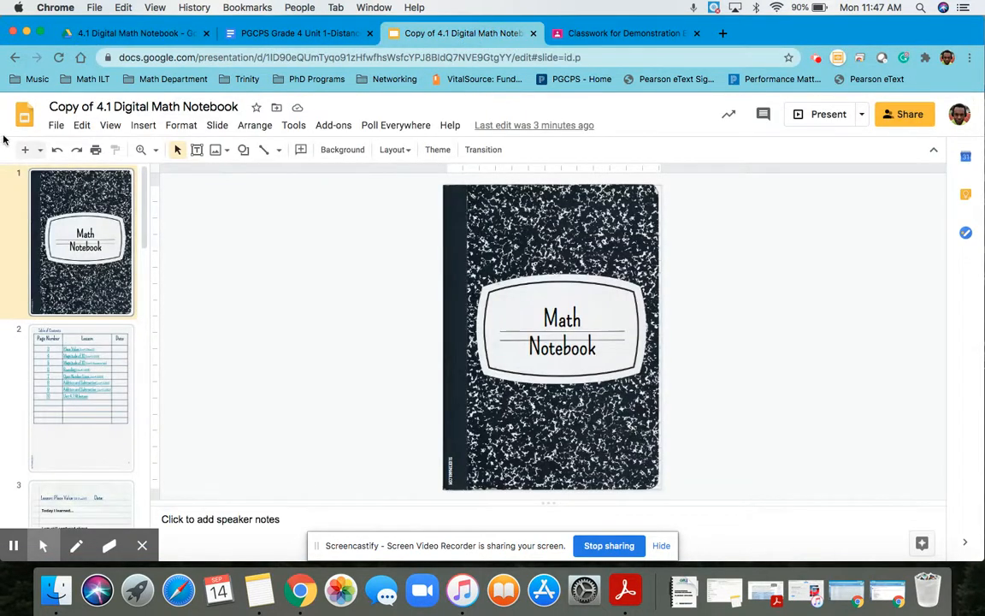
pyautogui.click(56, 125)
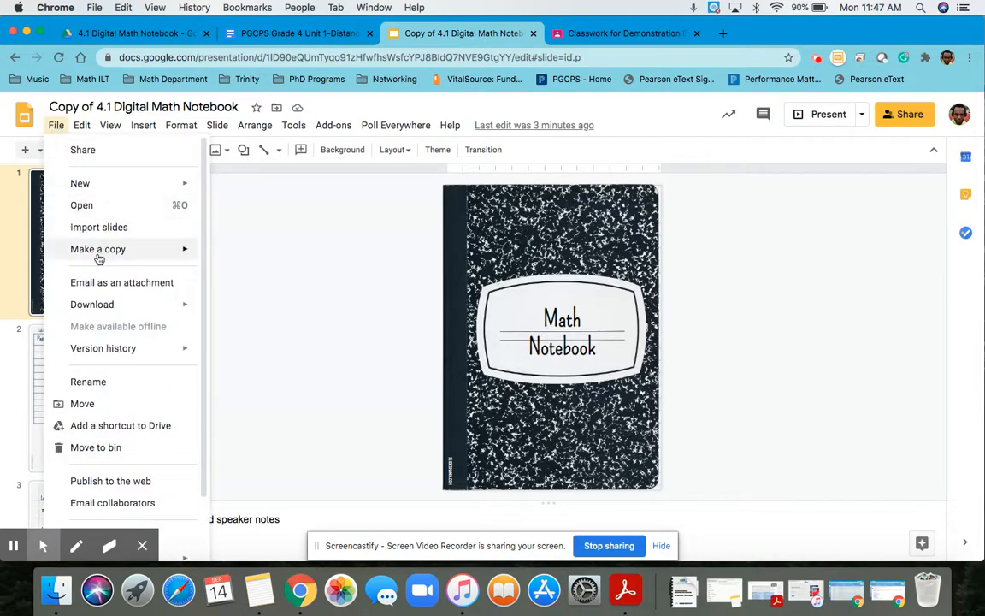
pyautogui.moveTo(135, 248)
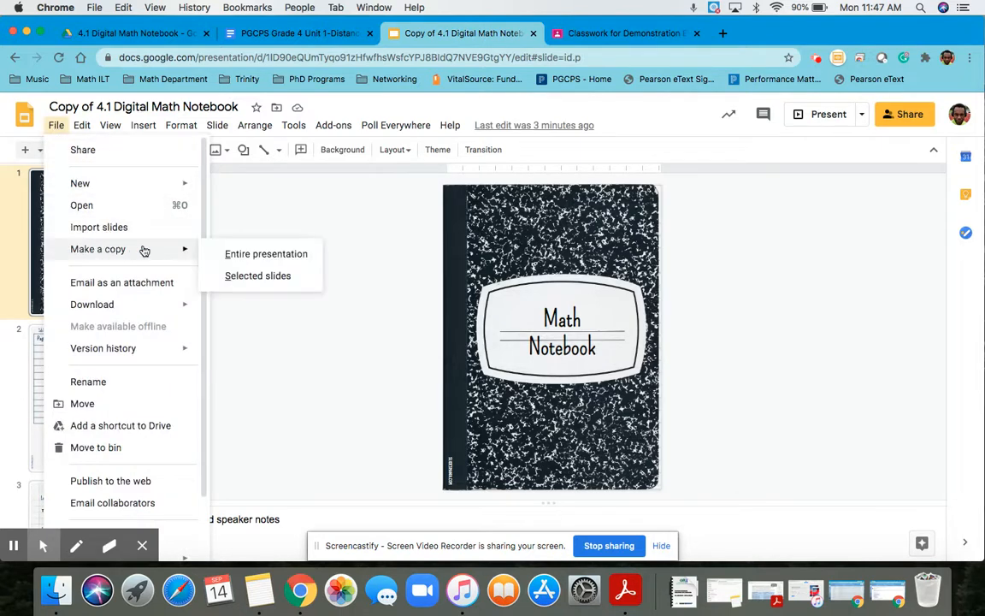
pyautogui.click(259, 253)
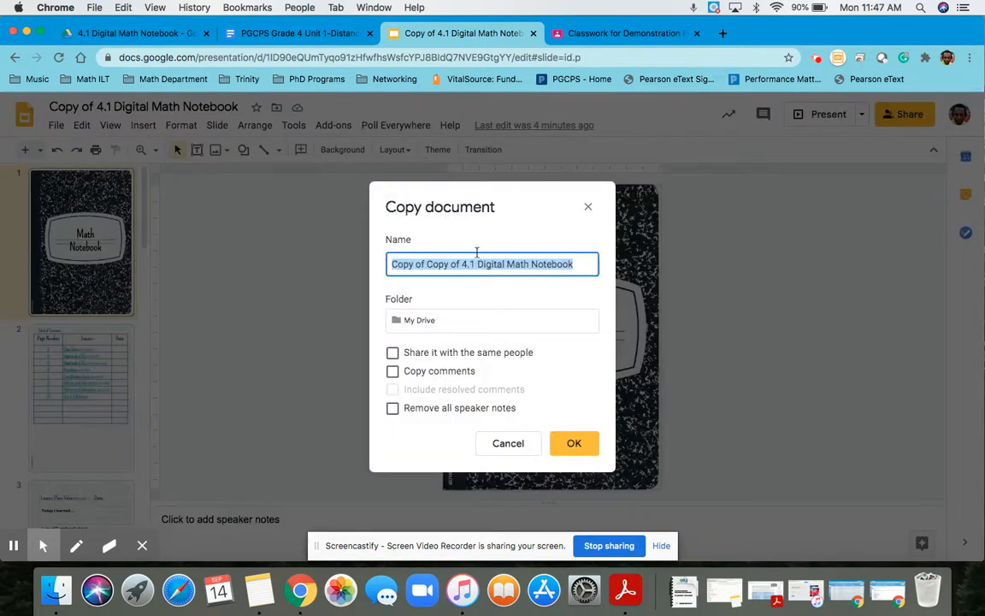
pyautogui.click(460, 263)
pyautogui.press('BackSpace')
pyautogui.press('BackSpace')
pyautogui.press('BackSpace')
pyautogui.press('BackSpace')
pyautogui.press('BackSpace')
pyautogui.press('BackSpace')
pyautogui.press('BackSpace')
pyautogui.press('BackSpace')
pyautogui.press('BackSpace')
pyautogui.press('BackSpace')
pyautogui.press('BackSpace')
pyautogui.press('BackSpace')
pyautogui.press('BackSpace')
pyautogui.press('BackSpace')
pyautogui.press('BackSpace')
pyautogui.press('BackSpace')
pyautogui.write('(')
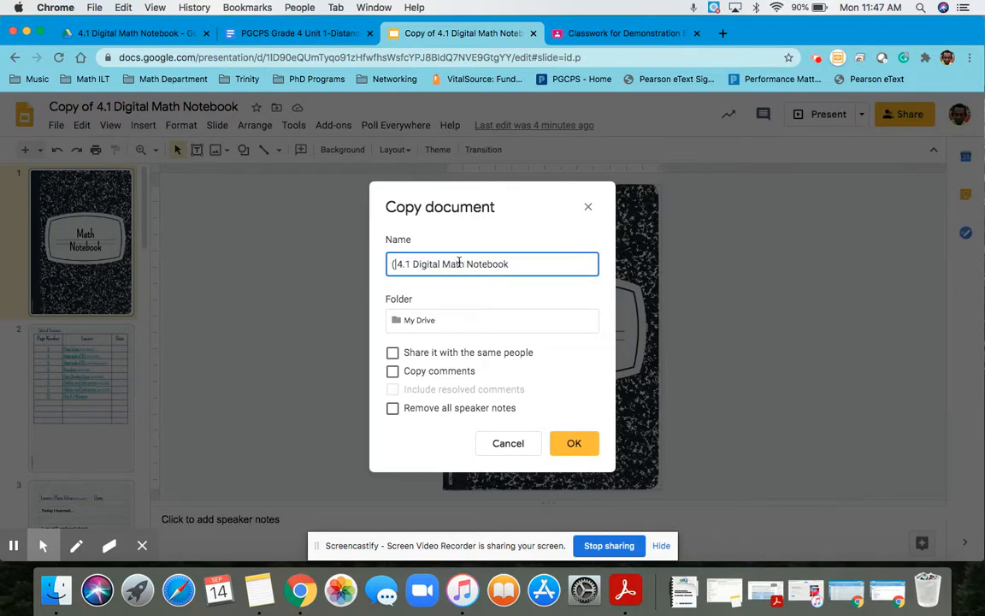
pyautogui.write('John')
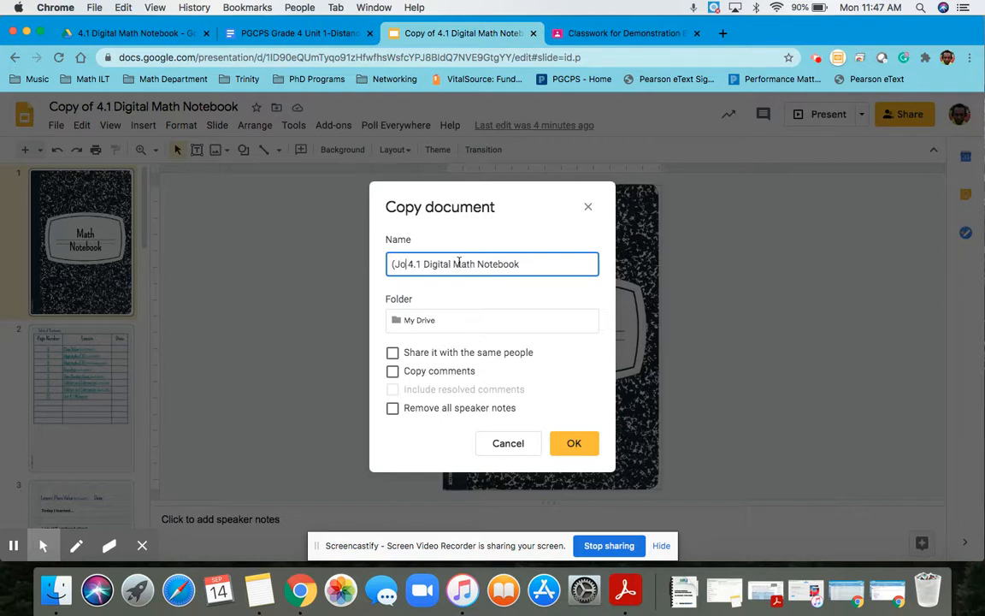
pyautogui.write(')')
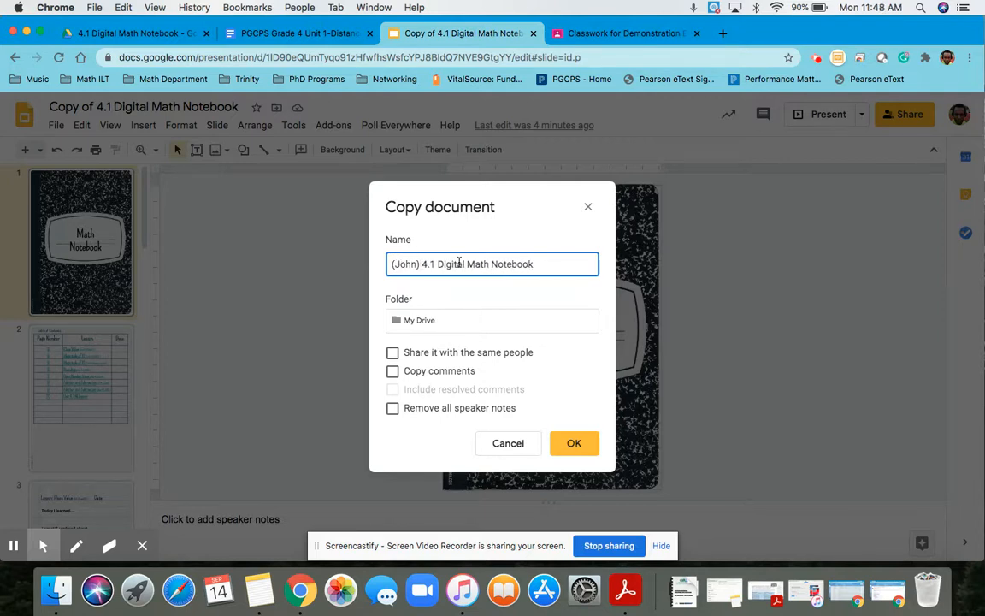
# Choose My Drive > Classroom > Demonstration Elementary Math Class > 4.1 Digital Math Notebook as the destination folder and create the copy.
pyautogui.click(471, 324)
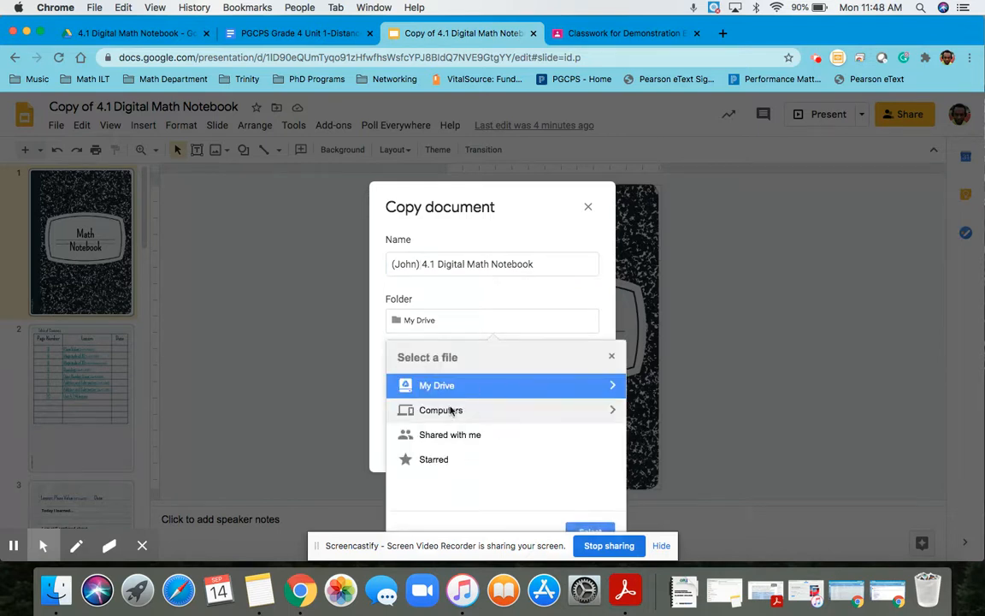
pyautogui.click(613, 385)
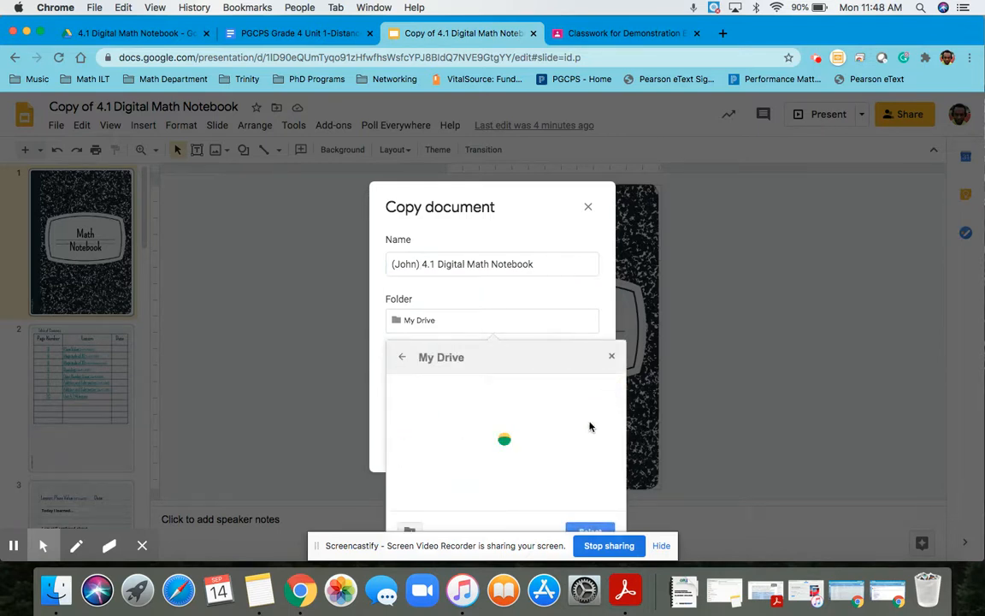
pyautogui.scroll(-8, 542, 443)
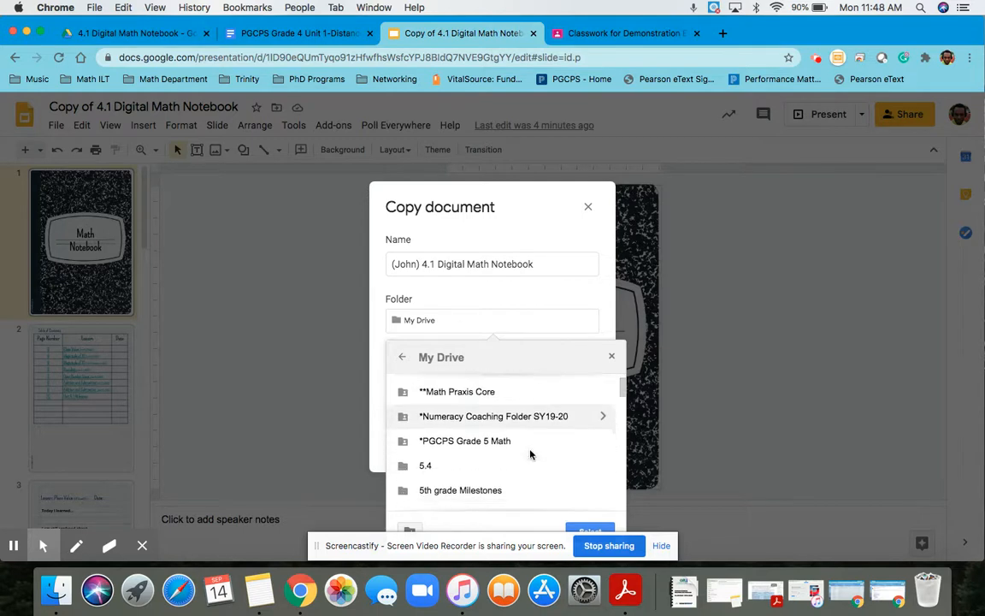
pyautogui.moveTo(597, 405)
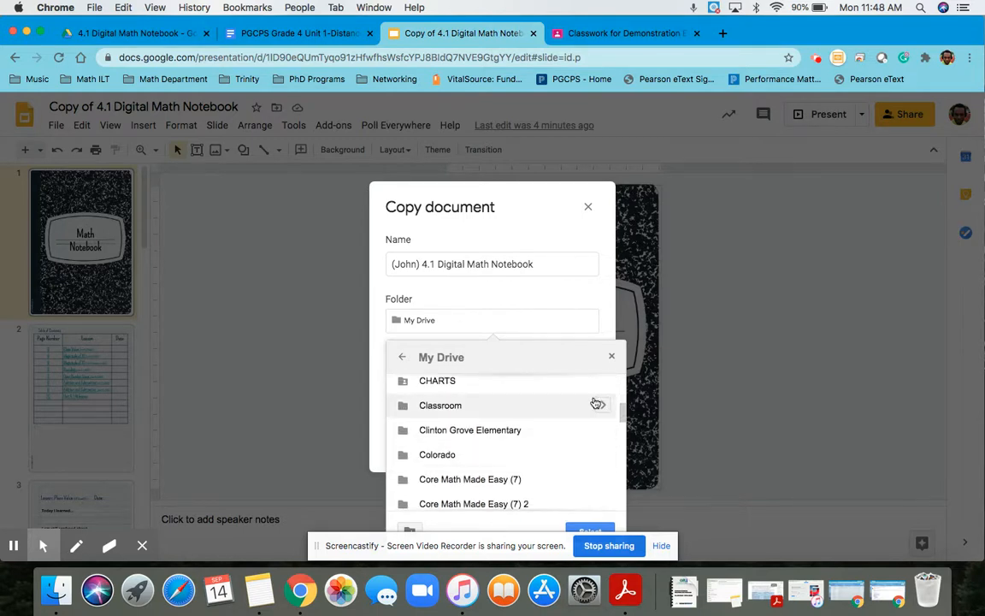
pyautogui.click(603, 405)
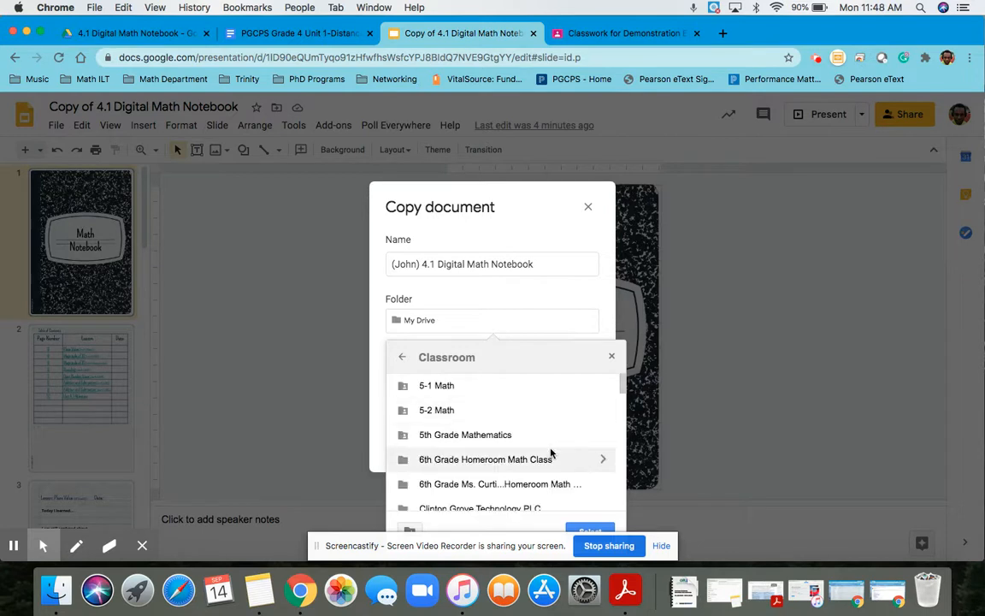
pyautogui.scroll(-5, 550, 451)
pyautogui.scroll(-1, 555, 451)
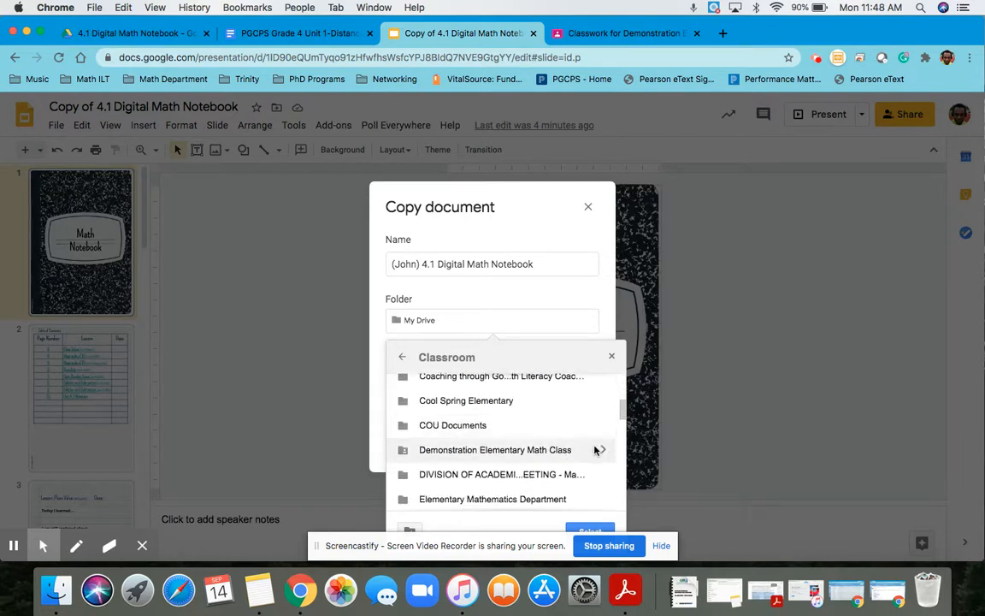
pyautogui.click(597, 448)
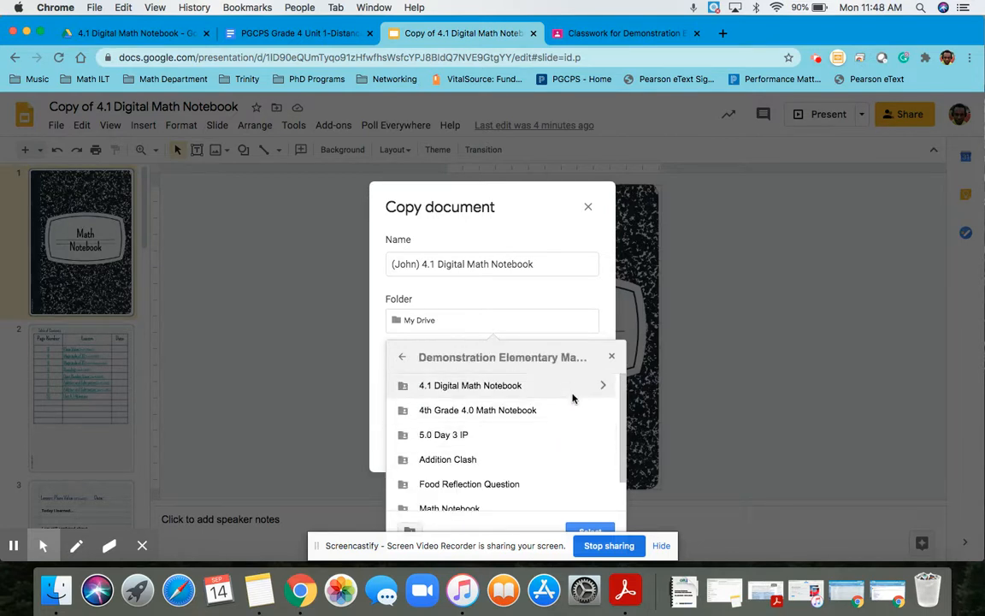
pyautogui.click(602, 385)
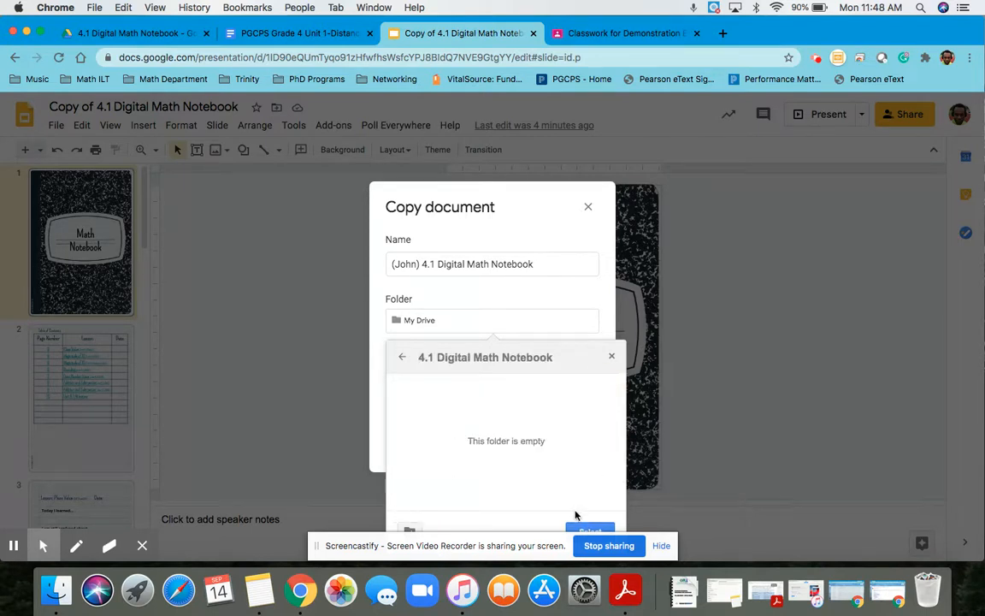
pyautogui.click(587, 531)
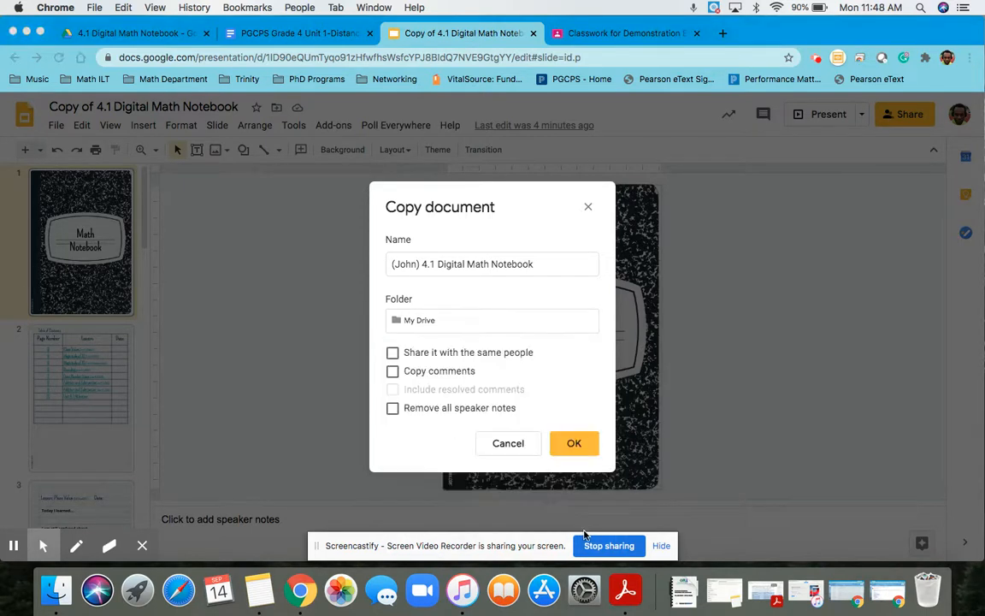
pyautogui.click(574, 444)
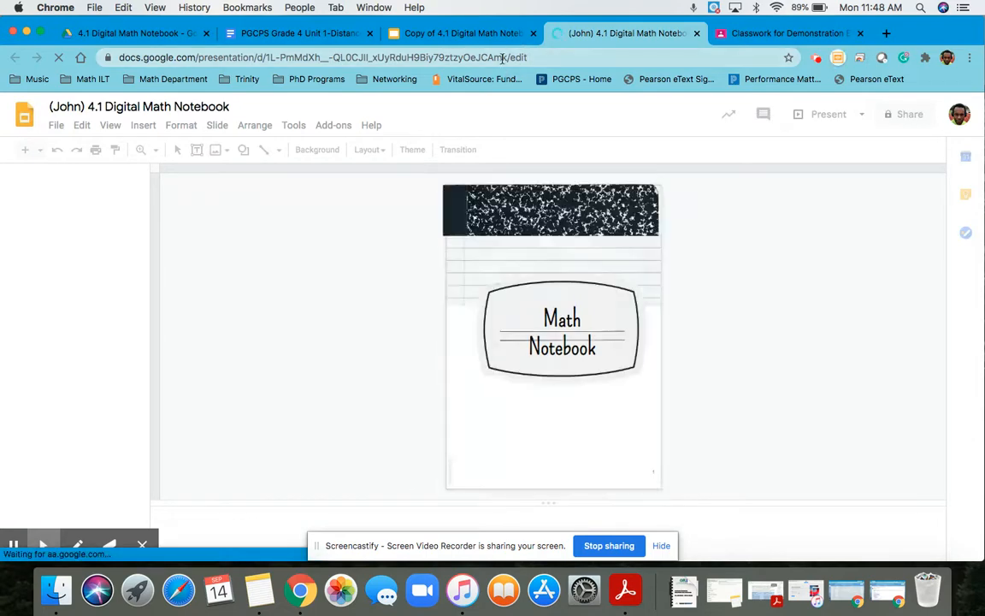
# Return to Copy of 4.1 Digital Math Notebook and start another entire-presentation copy, naming it with a second student's first name in parentheses before "4.1 Digital Math Notebook".
pyautogui.click(477, 34)
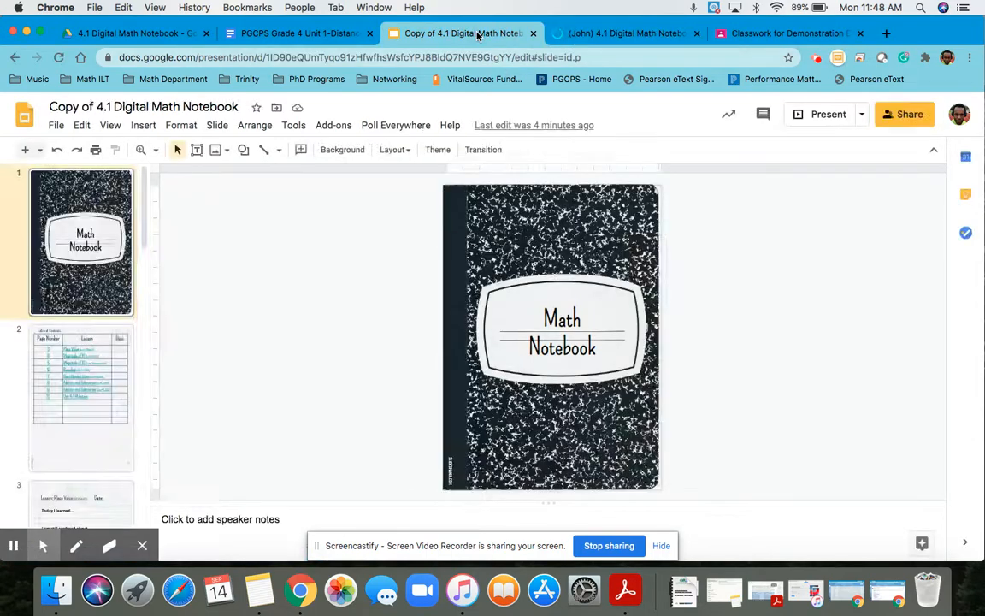
pyautogui.click(56, 124)
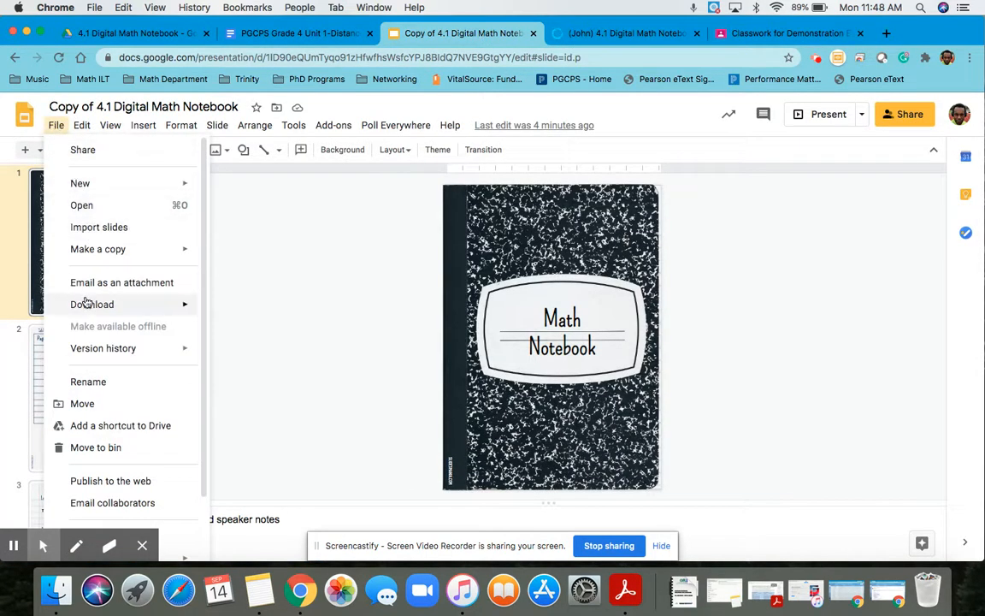
pyautogui.moveTo(116, 256)
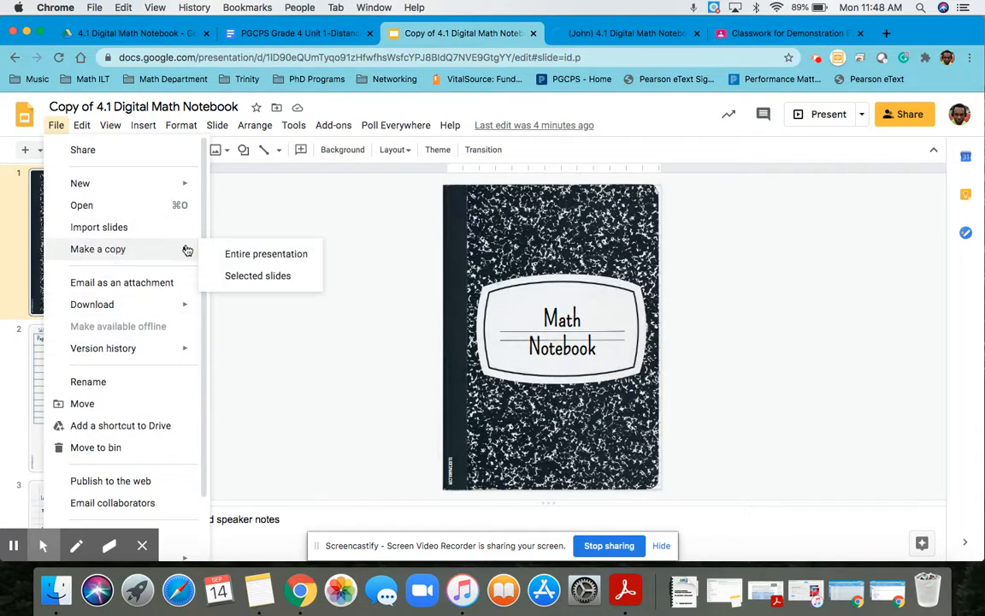
pyautogui.click(238, 255)
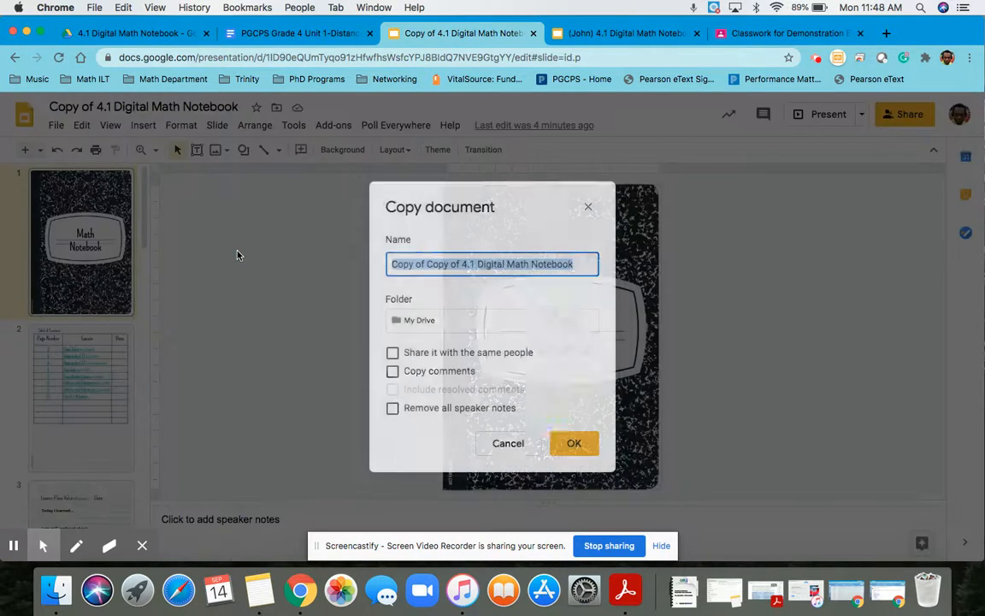
pyautogui.click(458, 263)
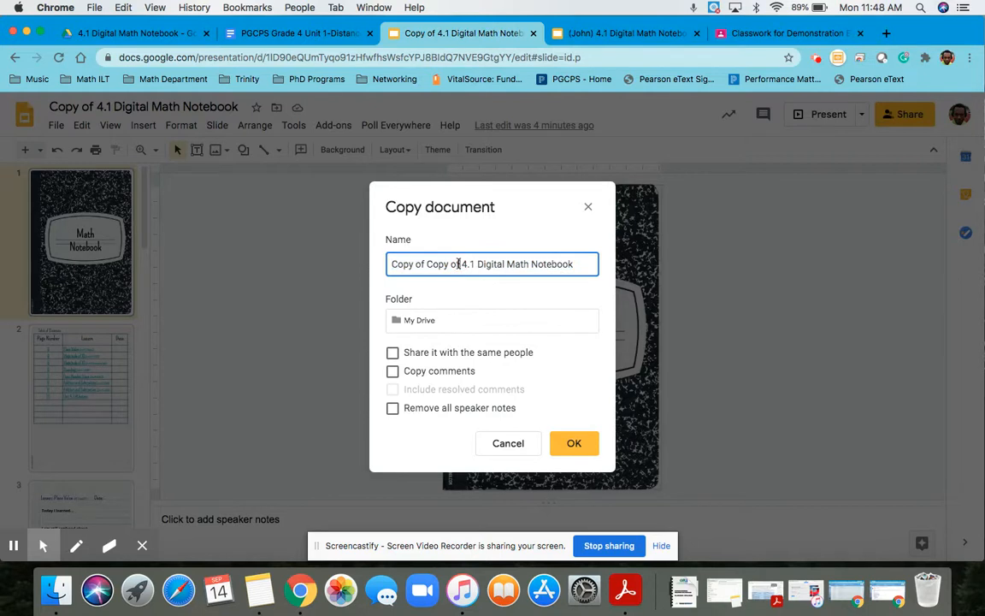
pyautogui.press('BackSpace')
pyautogui.press('BackSpace')
pyautogui.press('BackSpace')
pyautogui.press('BackSpace')
pyautogui.press('BackSpace')
pyautogui.press('BackSpace')
pyautogui.press('BackSpace')
pyautogui.press('BackSpace')
pyautogui.press('BackSpace')
pyautogui.press('BackSpace')
pyautogui.press('BackSpace')
pyautogui.press('BackSpace')
pyautogui.press('BackSpace')
pyautogui.press('BackSpace')
pyautogui.press('BackSpace')
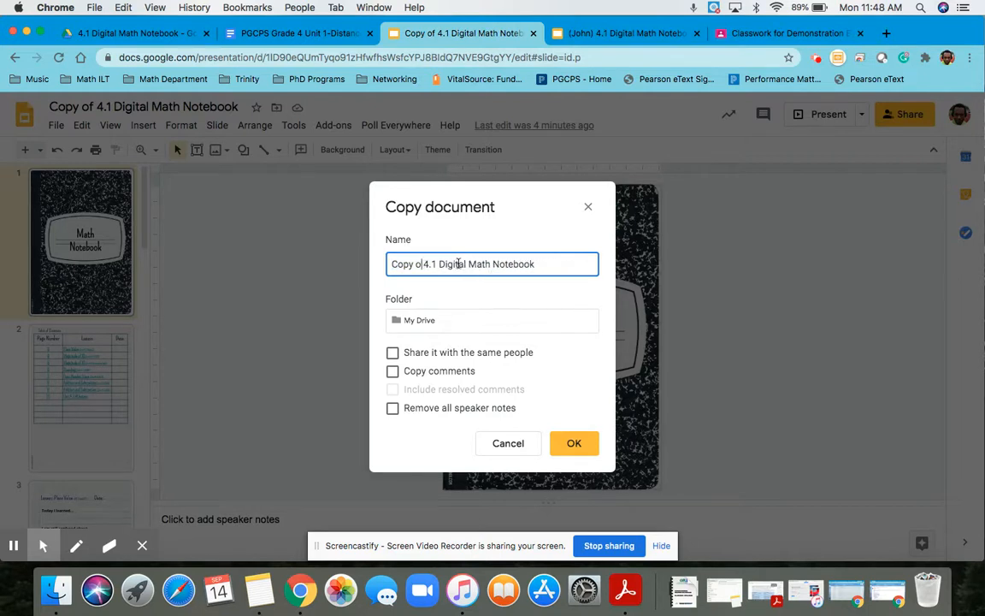
pyautogui.write('(S')
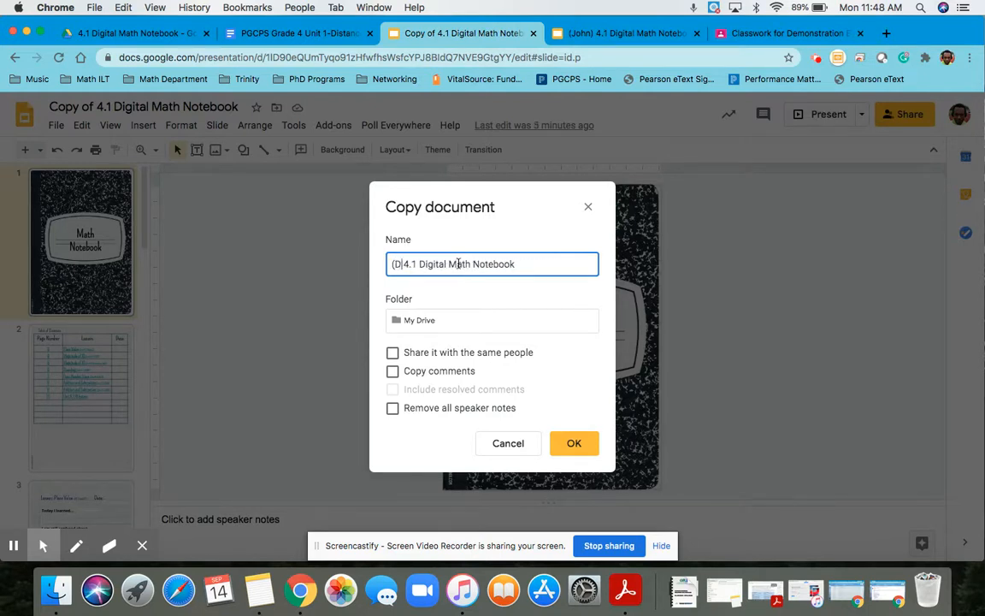
pyautogui.write('ally')
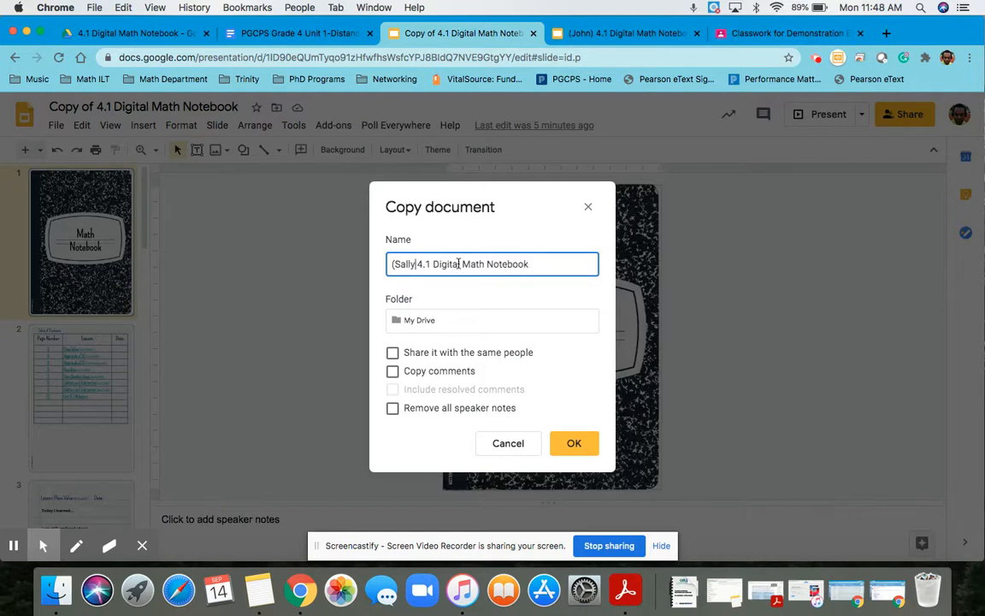
pyautogui.write(')')
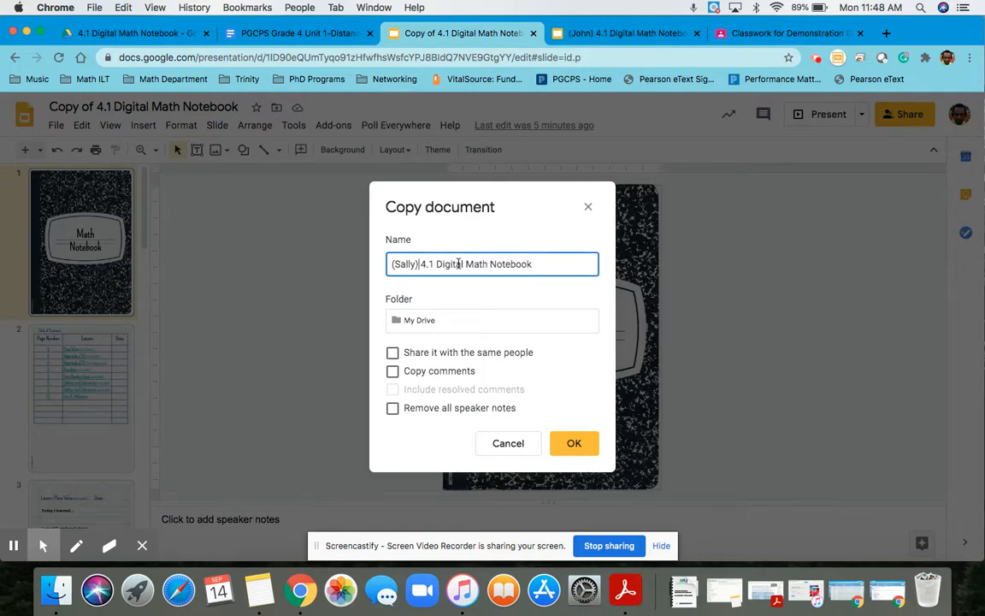
# Set the second student's copy to save in My Drive > Classroom > Demonstration Elementary Math Class > 4.1 Digital Math Notebook and create it.
pyautogui.click(468, 332)
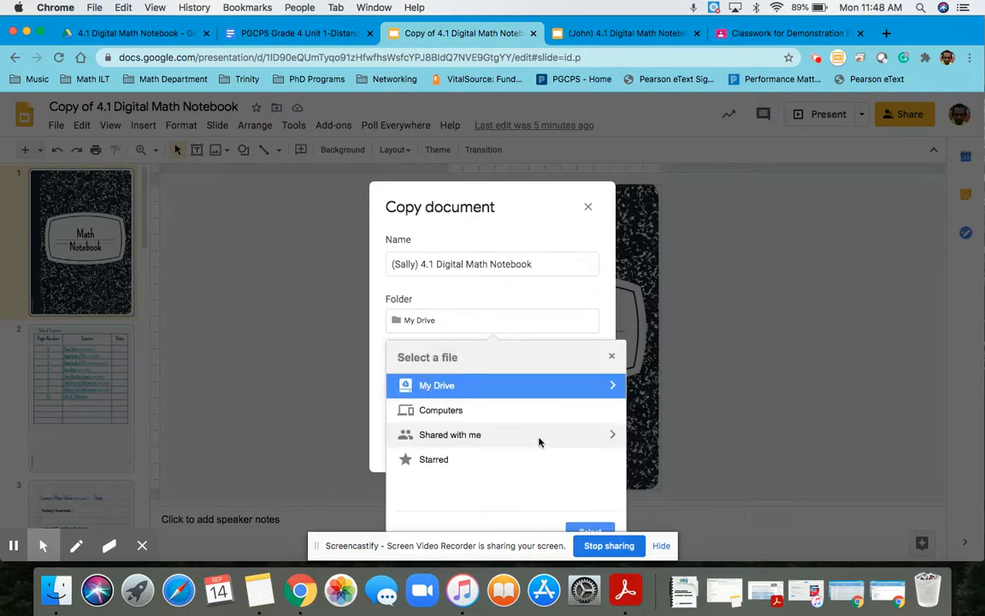
pyautogui.click(612, 386)
pyautogui.scroll(-10, 549, 453)
pyautogui.scroll(-3, 542, 459)
pyautogui.scroll(3, 543, 454)
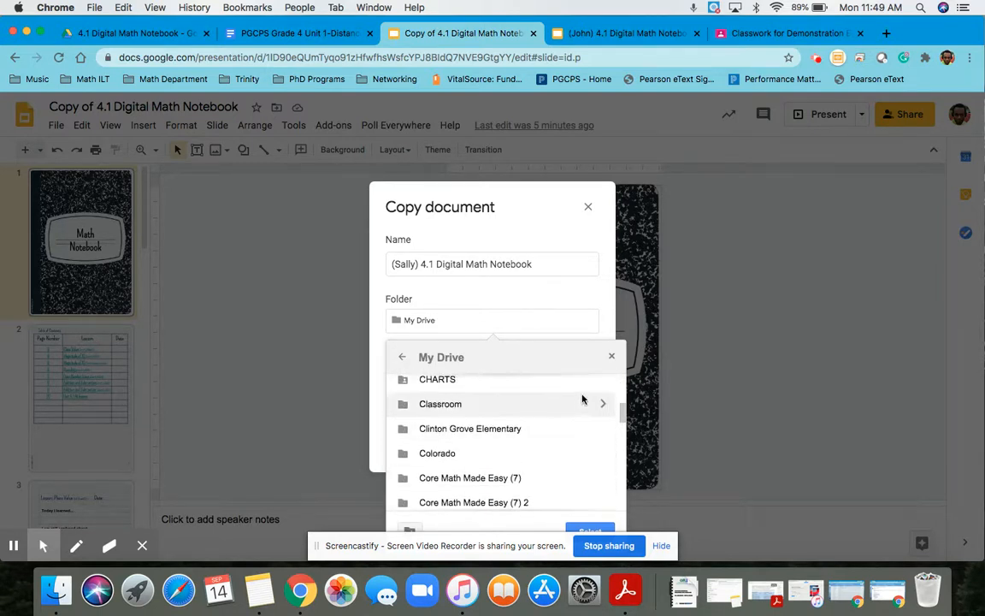
pyautogui.click(603, 402)
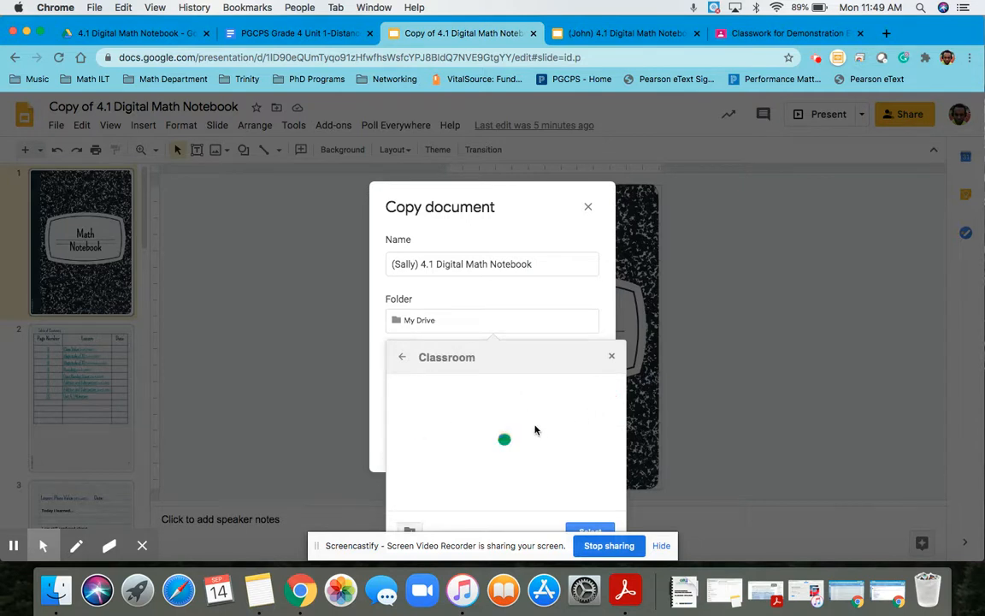
pyautogui.scroll(-3, 545, 450)
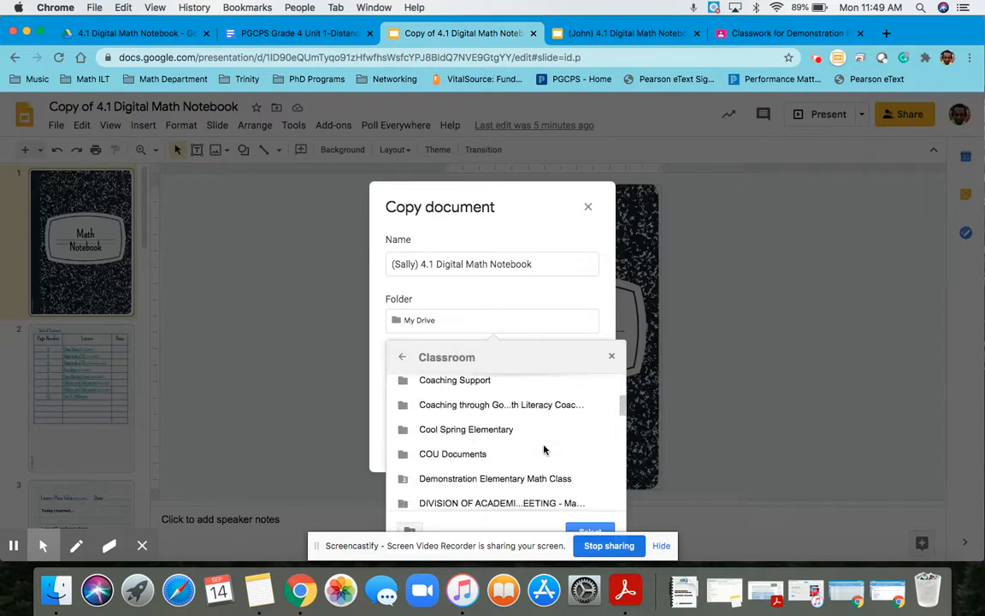
pyautogui.click(599, 480)
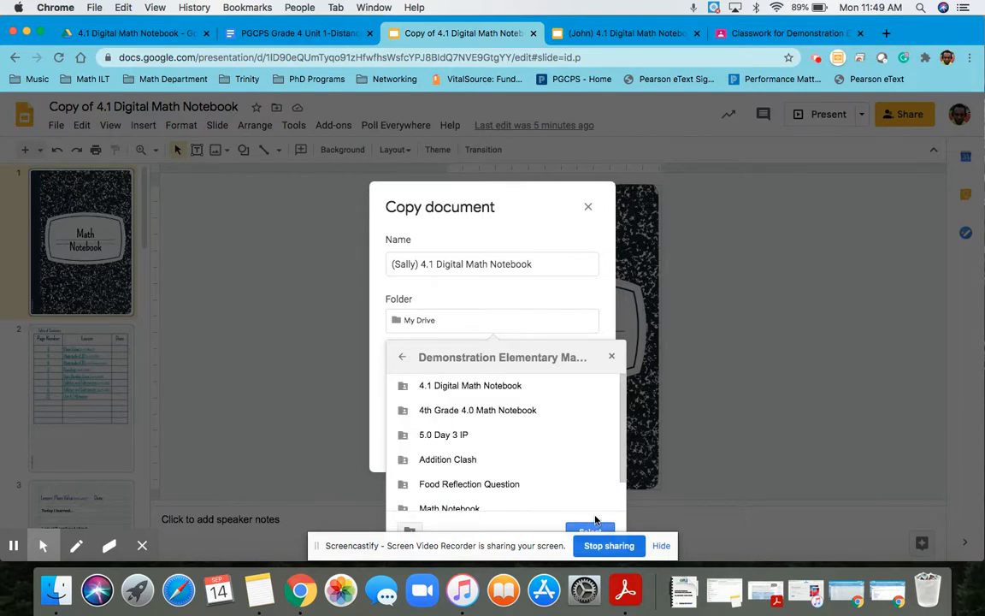
pyautogui.click(600, 386)
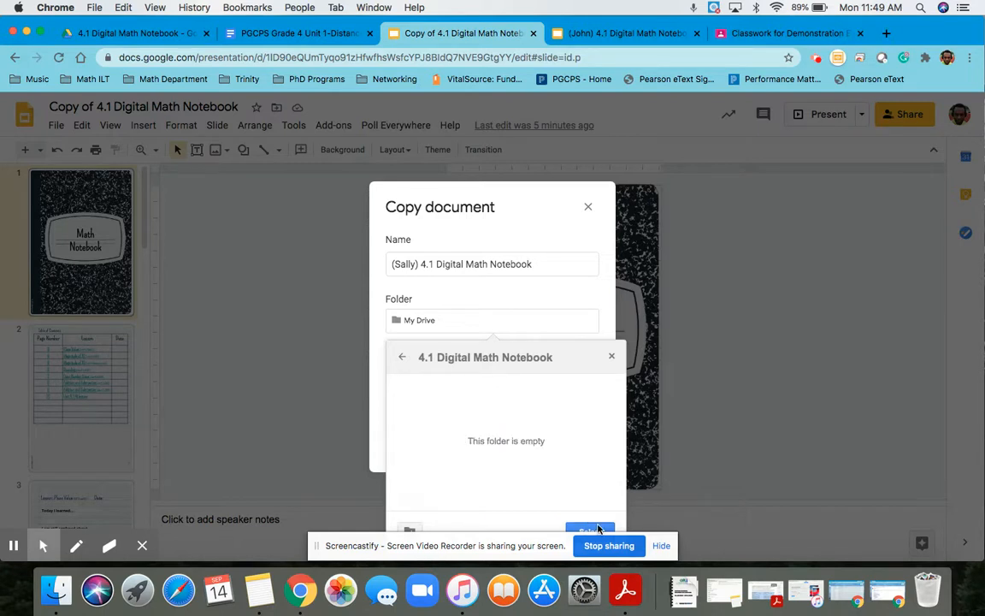
pyautogui.click(598, 529)
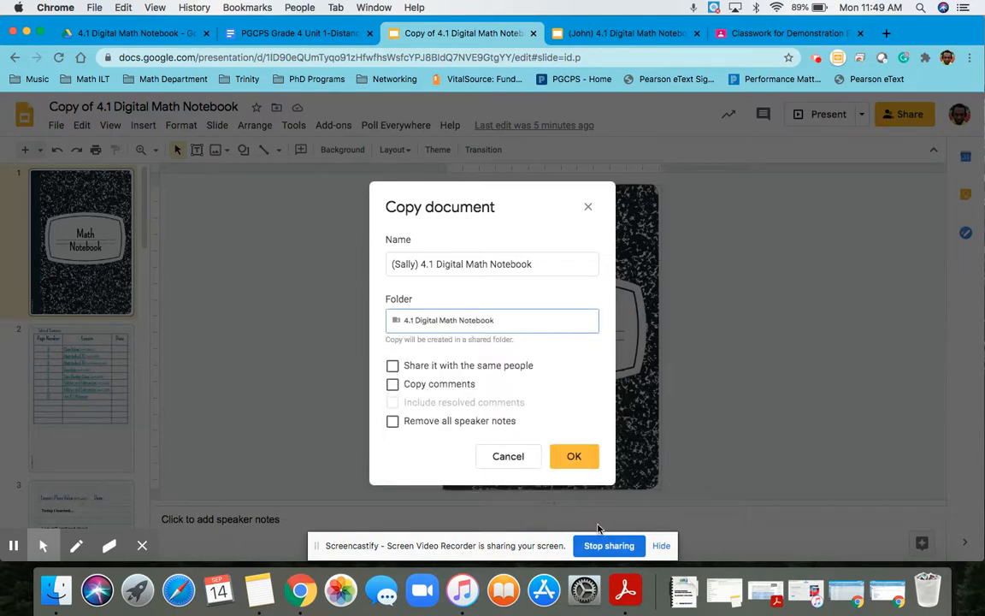
pyautogui.click(574, 457)
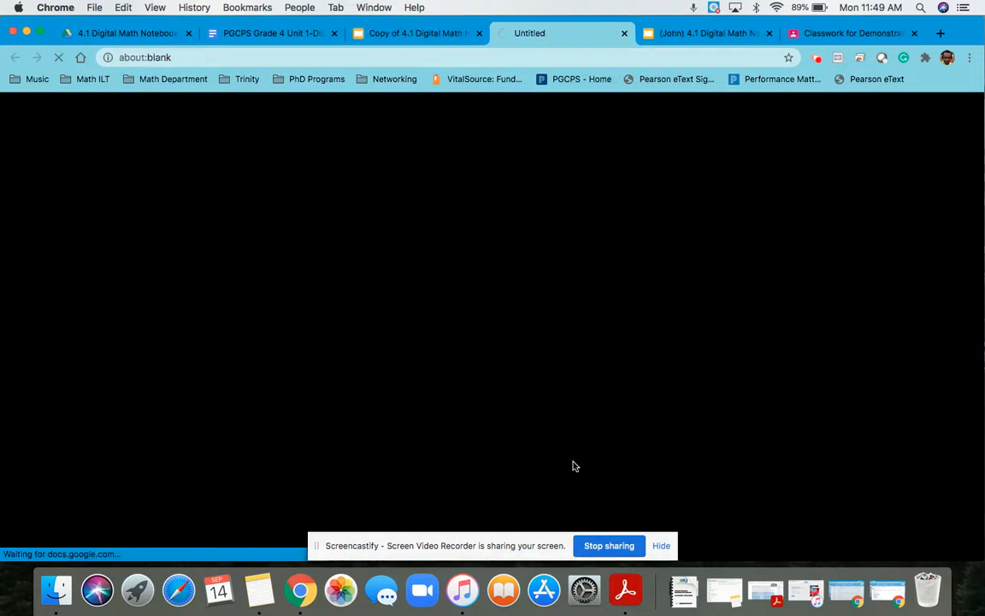